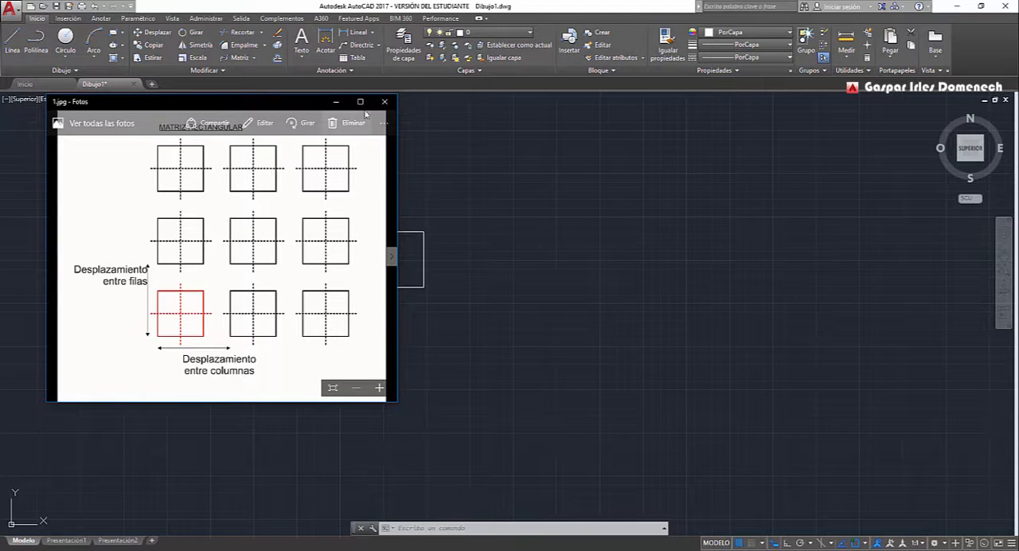
Create a rectangular array of the square with 4 columns and 3 rows.
{"action": "left_click", "coordinate": [341, 103]}
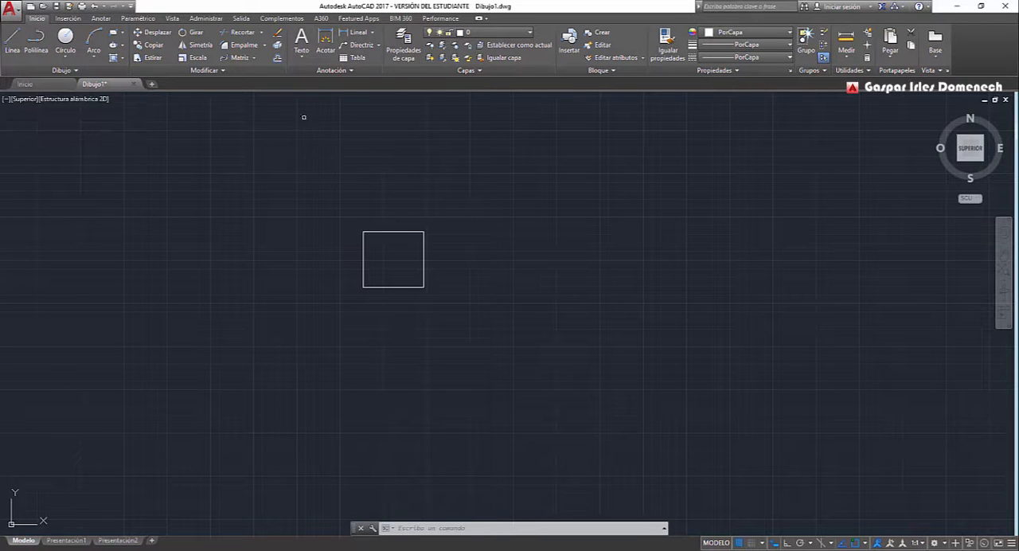
{"action": "left_click", "coordinate": [253, 58]}
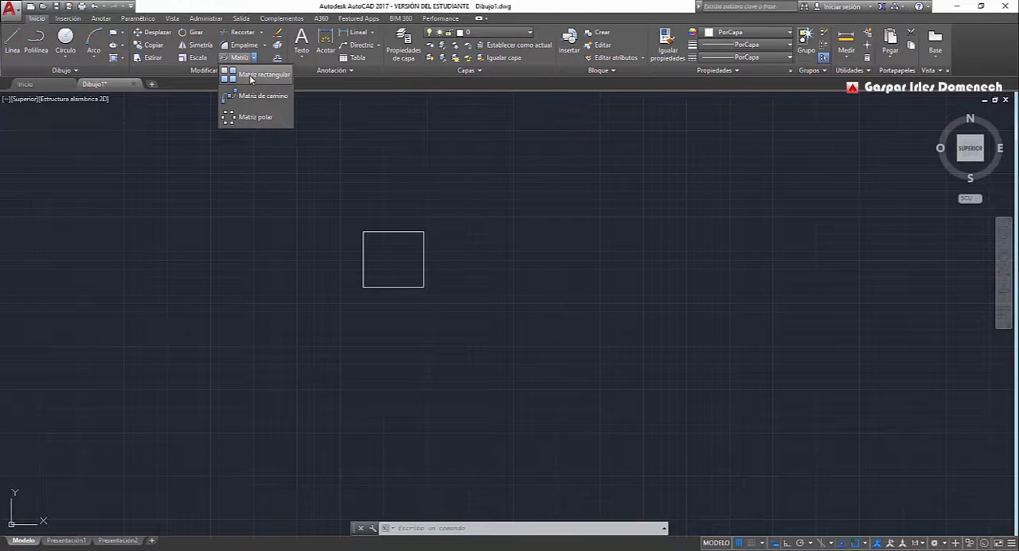
{"action": "left_click", "coordinate": [251, 76]}
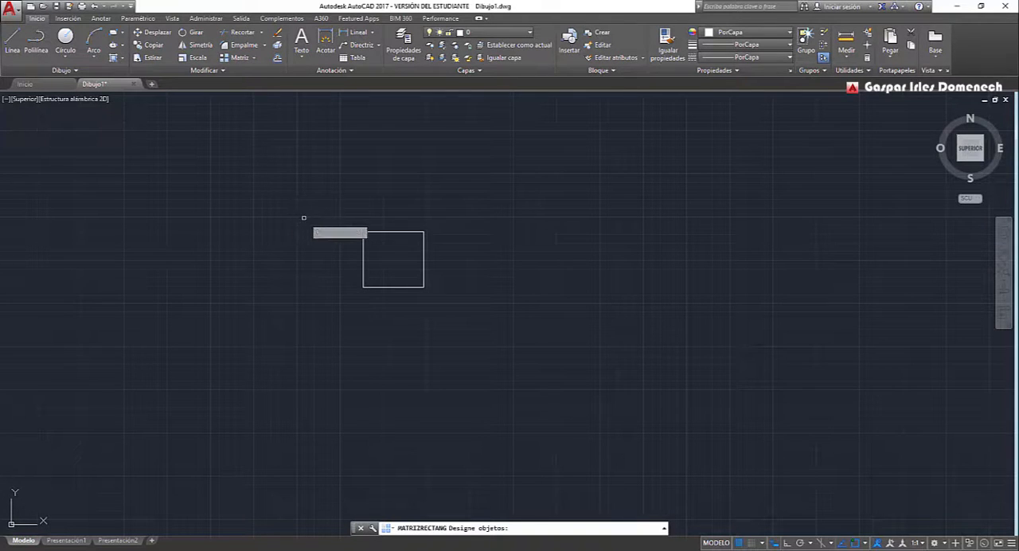
{"action": "left_click", "coordinate": [377, 232]}
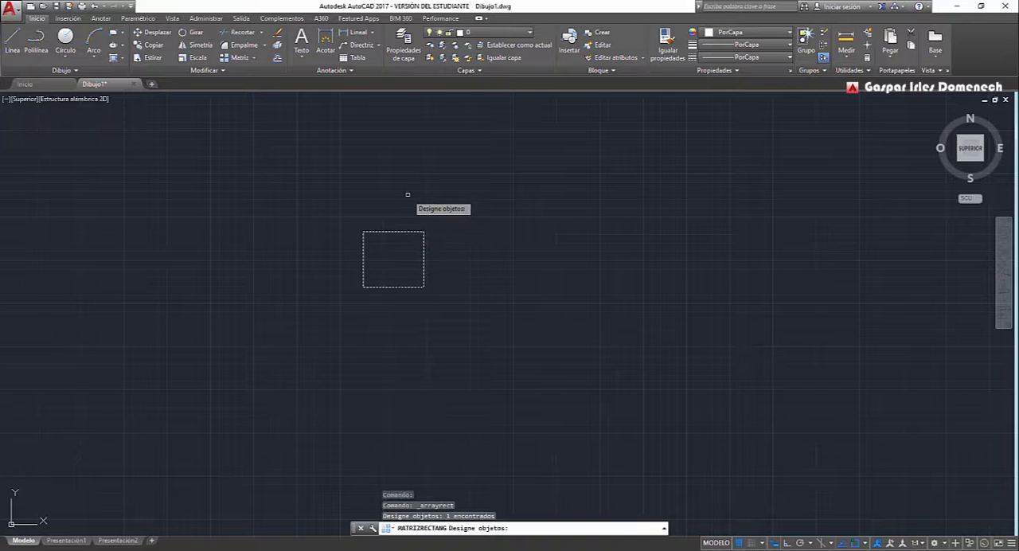
{"action": "key", "text": "Return"}
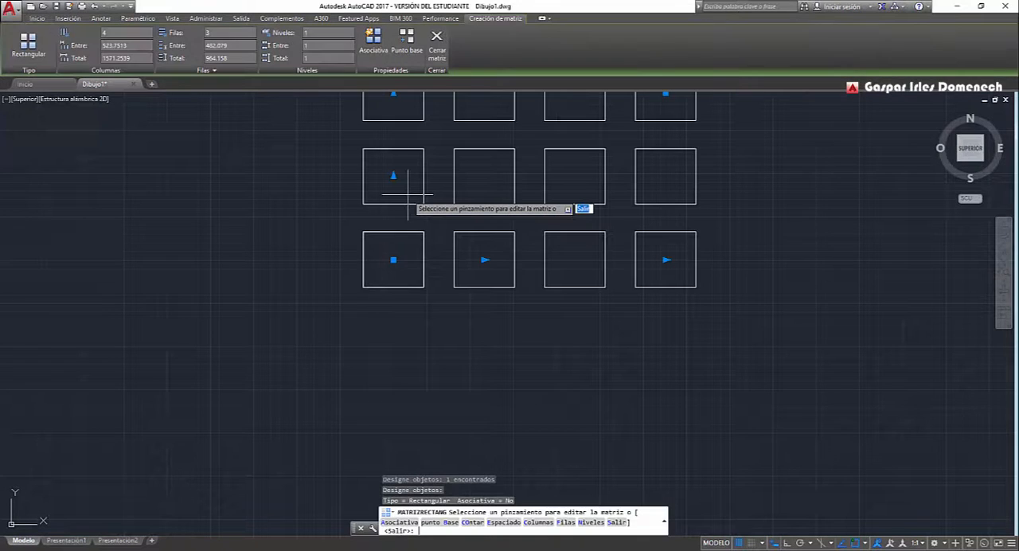
{"action": "left_click", "coordinate": [1004, 256]}
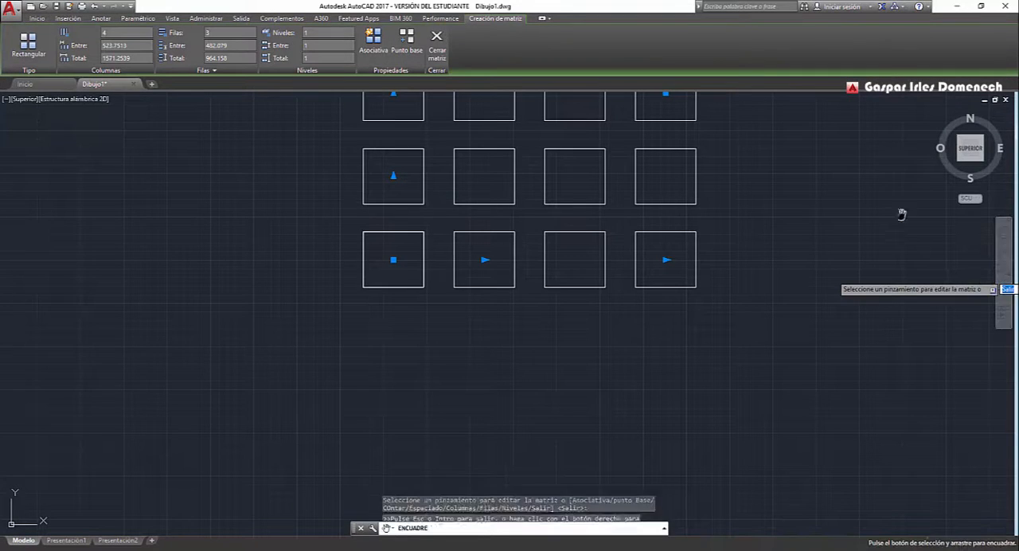
{"action": "left_click_drag", "start_coordinate": [842, 205], "coordinate": [789, 271]}
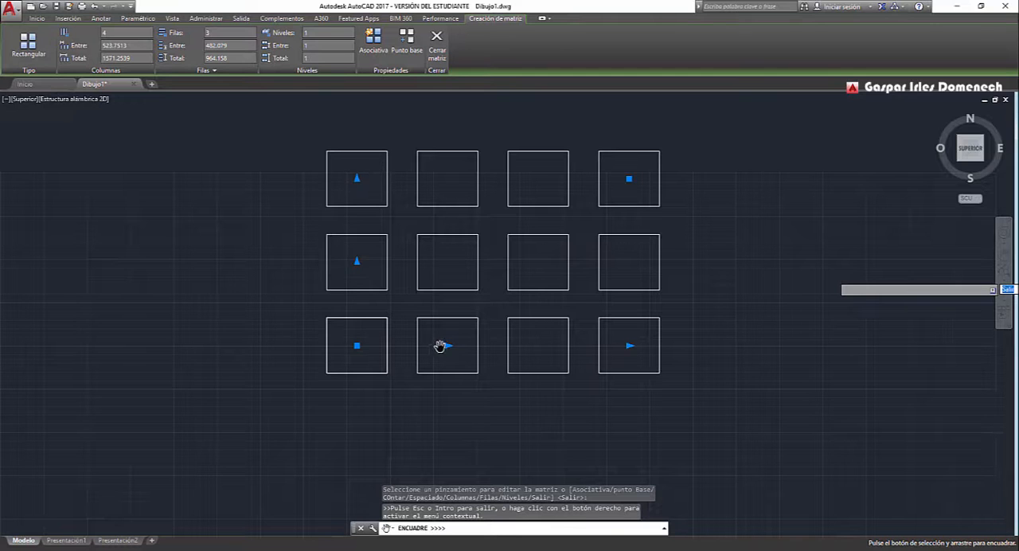
{"action": "middle_click_drag", "start_coordinate": [401, 282], "coordinate": [388, 275]}
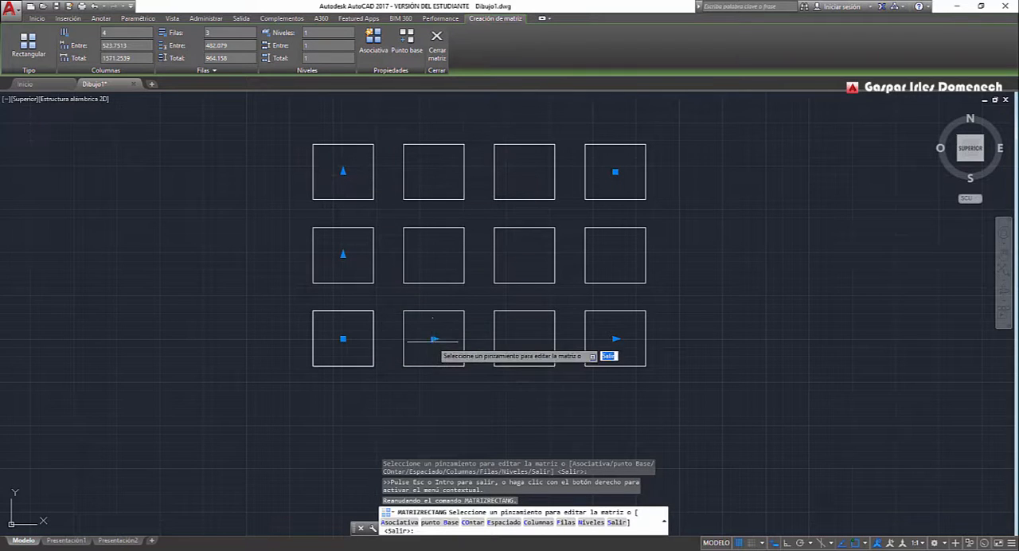
Set the array's column spacing to about 812 and its column count to 4.
{"action": "left_click", "coordinate": [434, 339]}
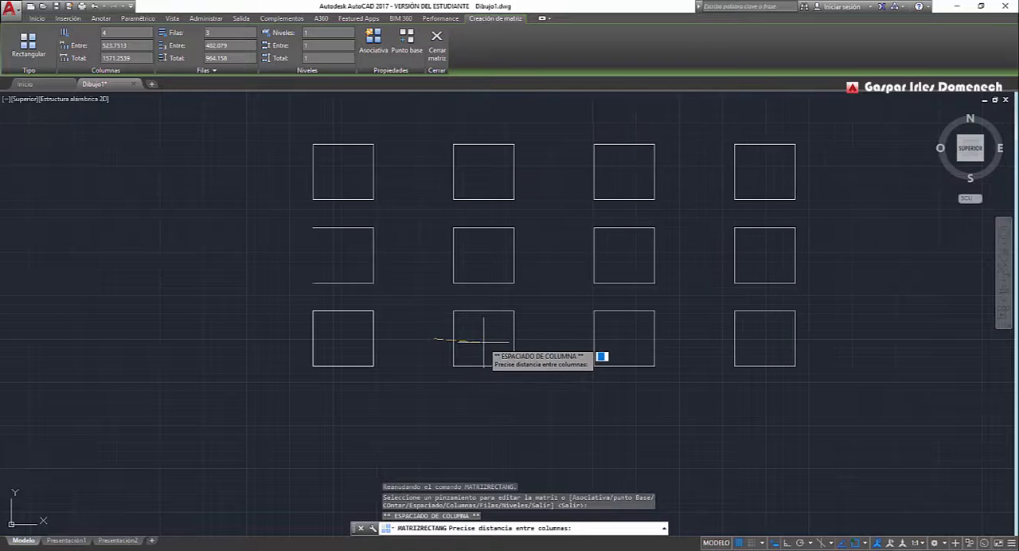
{"action": "left_click", "coordinate": [483, 339]}
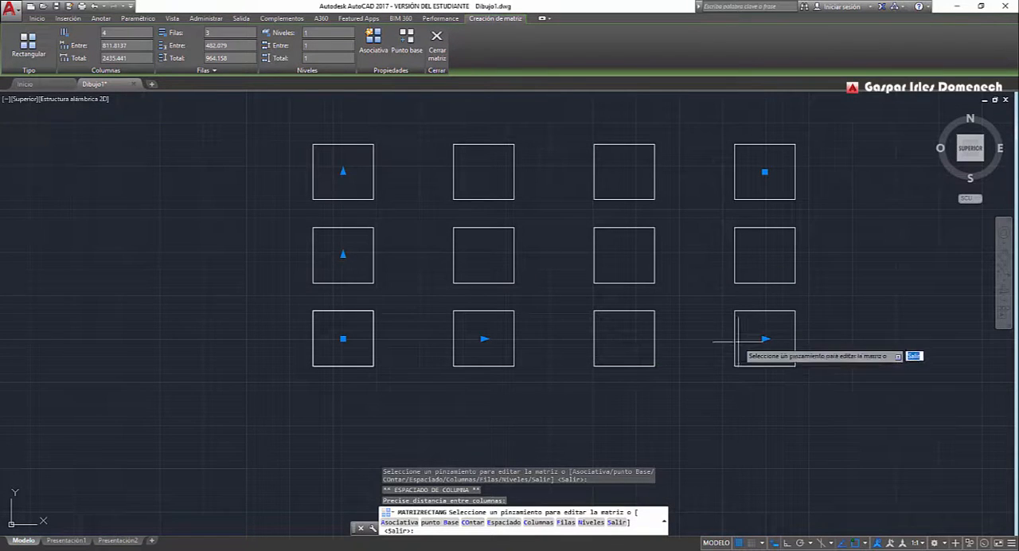
{"action": "left_click", "coordinate": [764, 339]}
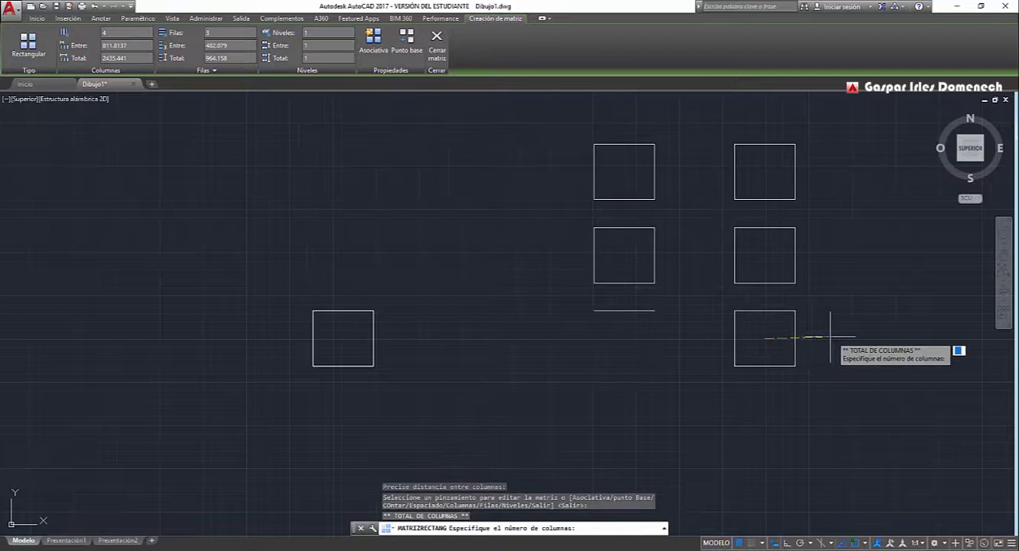
{"action": "left_click", "coordinate": [860, 353]}
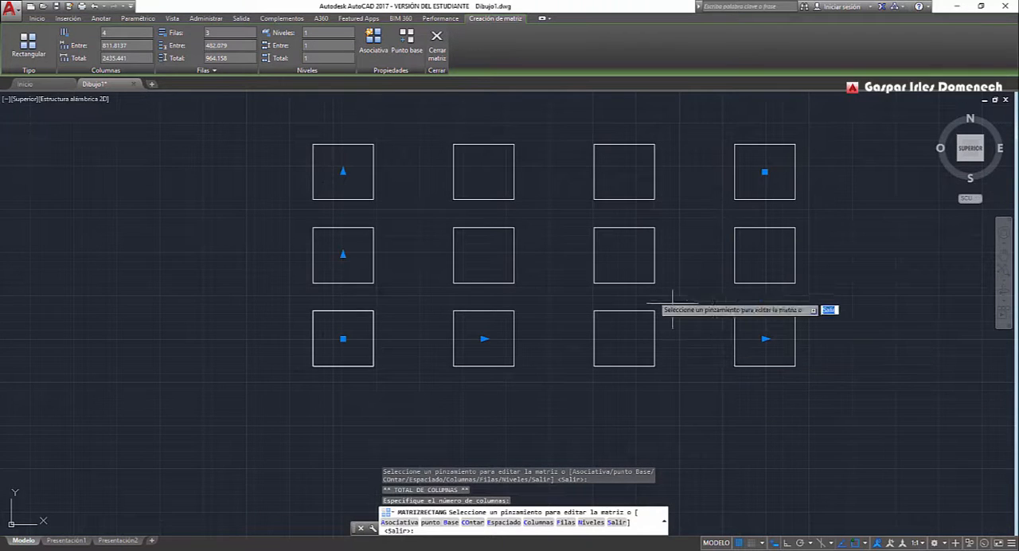
Widen the array's row spacing to about 694 and respecify the total column count as 4.
{"action": "left_click", "coordinate": [342, 254]}
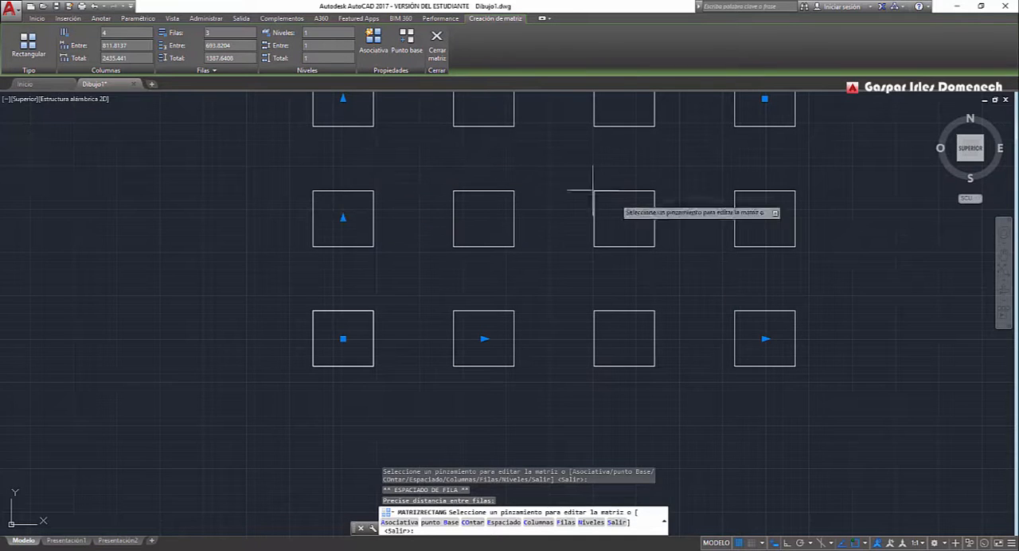
{"action": "left_click", "coordinate": [764, 339]}
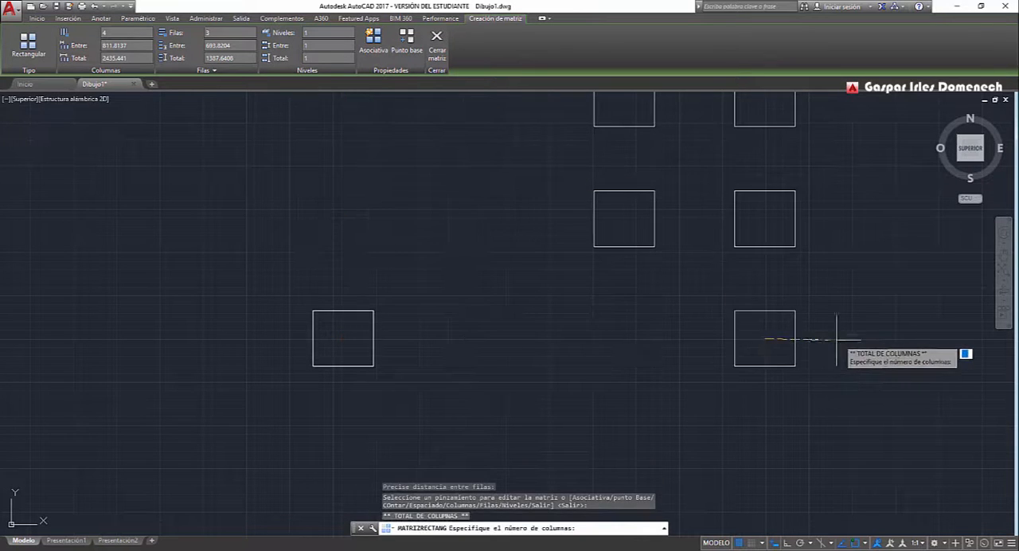
{"action": "left_click", "coordinate": [800, 341]}
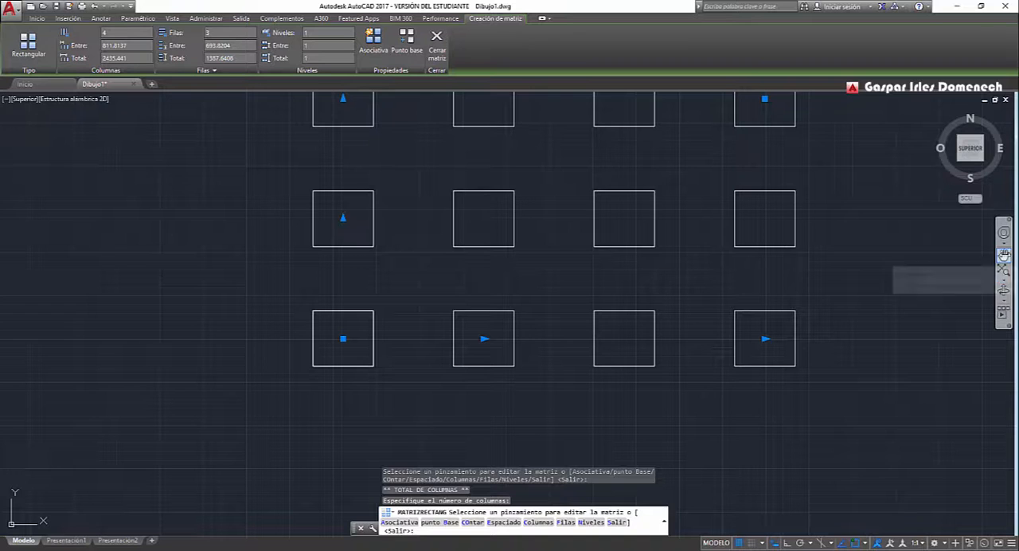
Specify the combined row and column count as 3 rows by 4 columns from the array's upper-right square.
{"action": "left_click", "coordinate": [1005, 253]}
{"action": "mouse_move", "coordinate": [794, 236]}
{"action": "left_mouse_down"}
{"action": "mouse_move", "coordinate": [762, 353]}
{"action": "mouse_move", "coordinate": [735, 379]}
{"action": "left_mouse_up"}
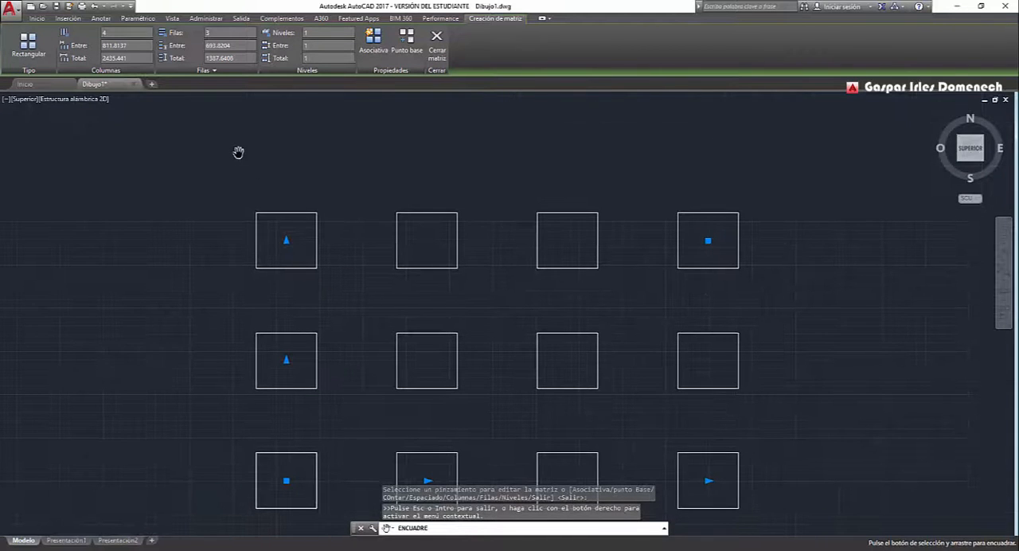
{"action": "key", "text": "Escape"}
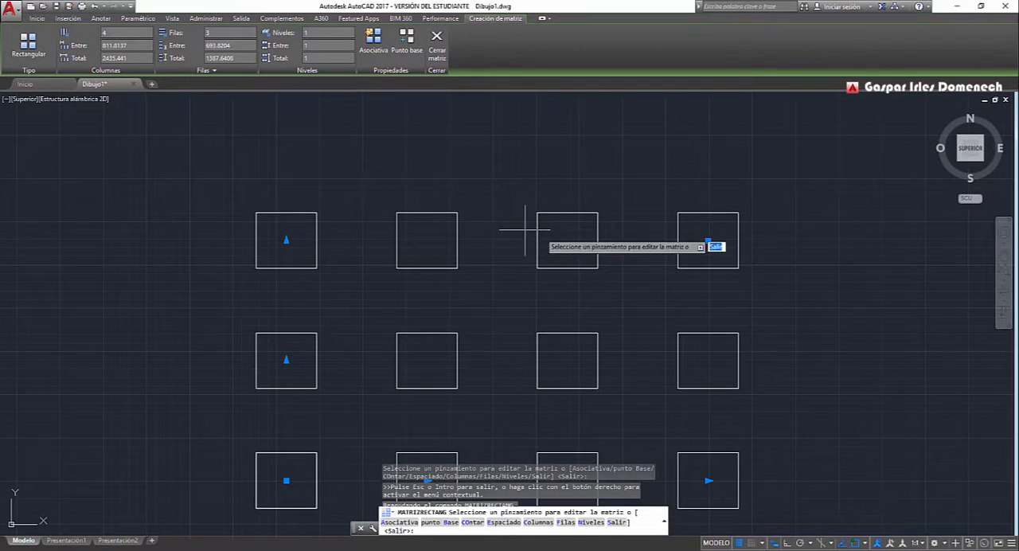
{"action": "left_click", "coordinate": [708, 239]}
{"action": "left_click", "coordinate": [773, 194]}
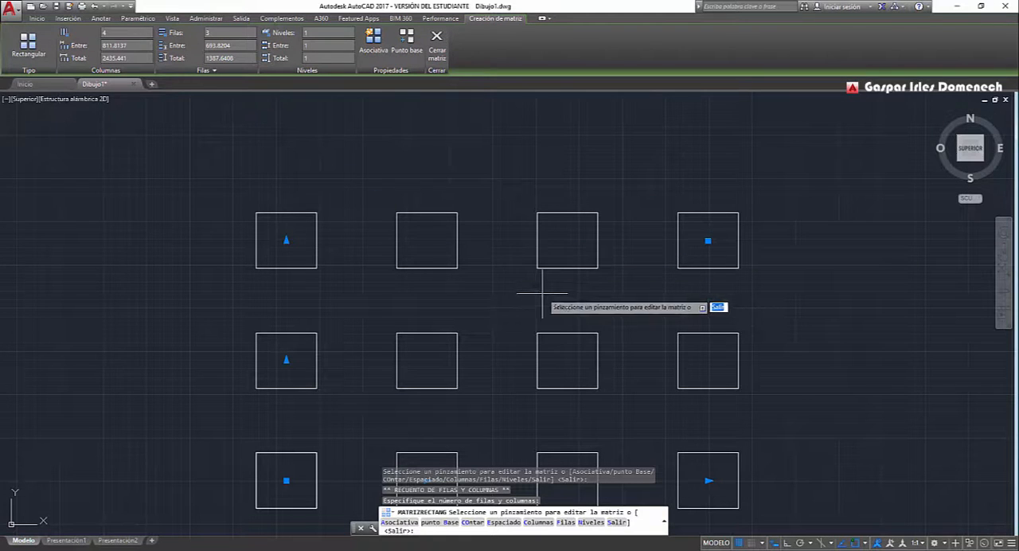
Move the array's base point to the lower-left corner of the original square.
{"action": "left_click", "coordinate": [1005, 250]}
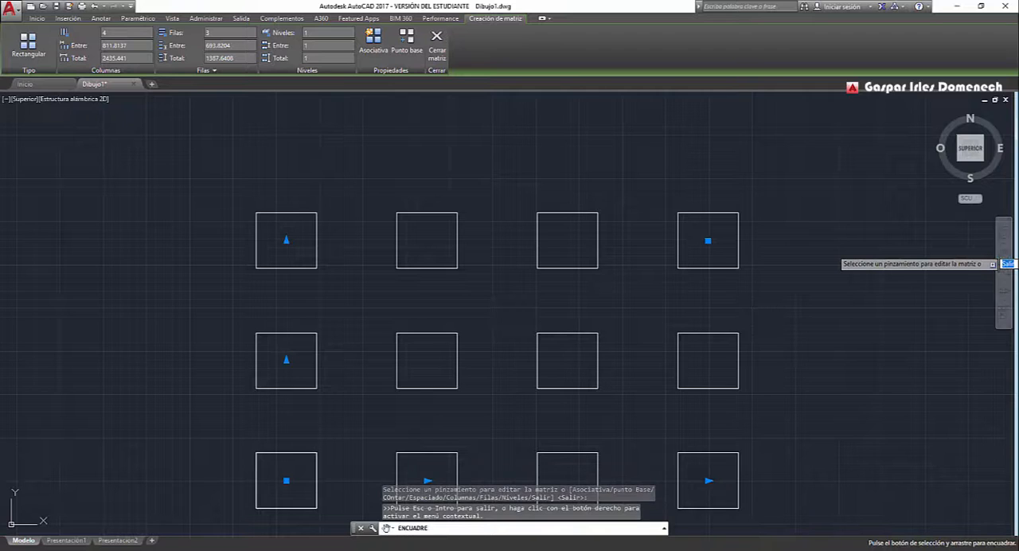
{"action": "left_click_drag", "start_coordinate": [743, 364], "coordinate": [743, 326]}
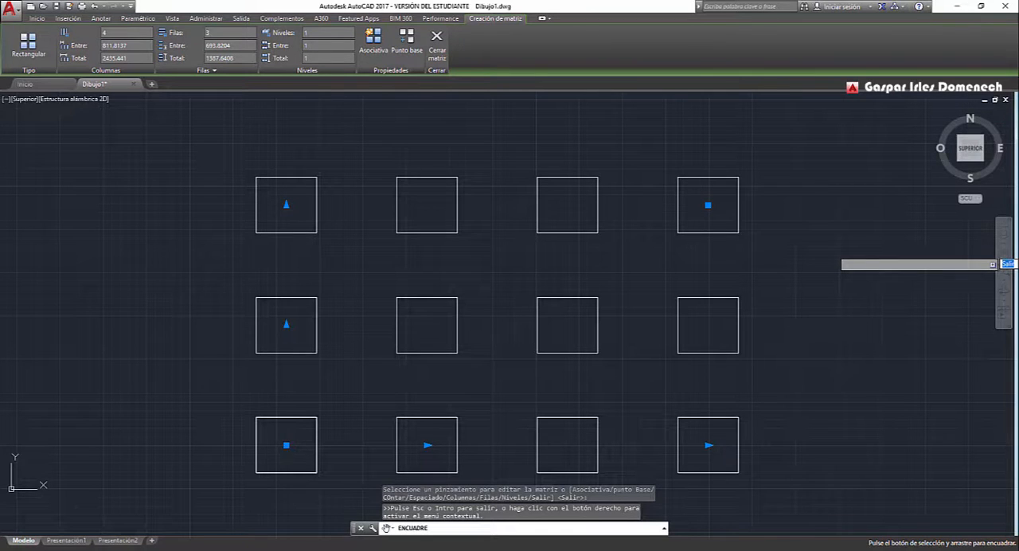
{"action": "left_click", "coordinate": [404, 45]}
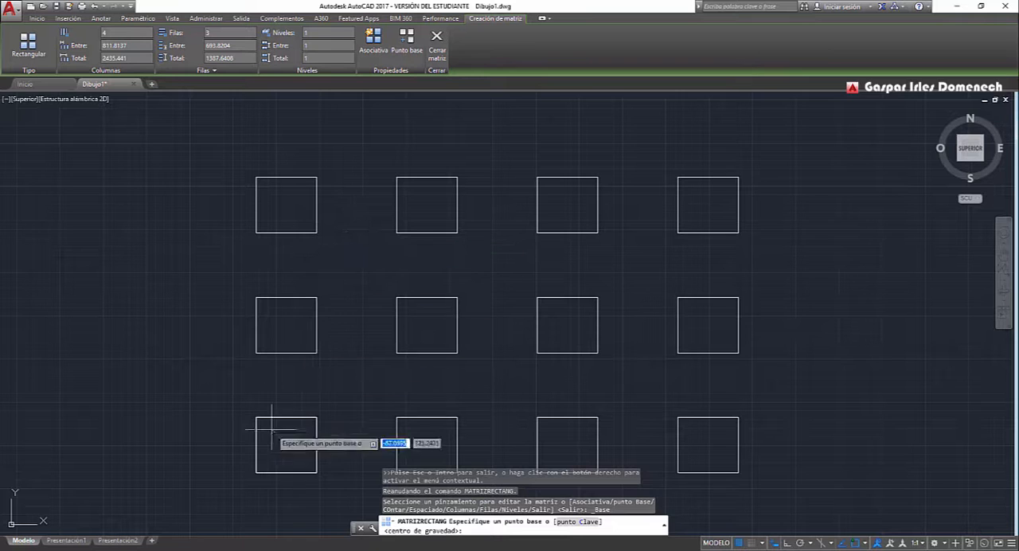
{"action": "left_click", "coordinate": [255, 472]}
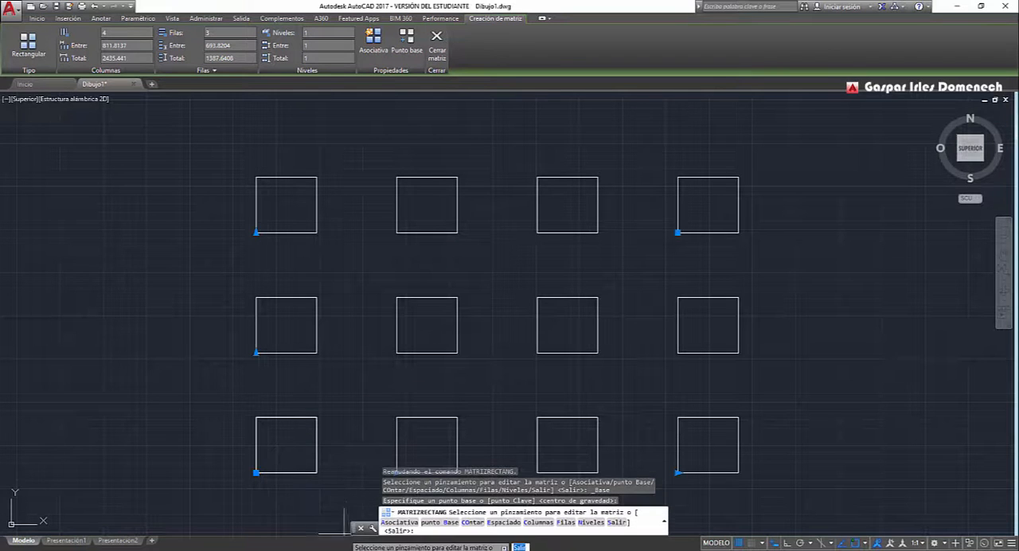
{"action": "left_click", "coordinate": [1003, 254]}
{"action": "left_click_drag", "start_coordinate": [798, 380], "coordinate": [798, 280]}
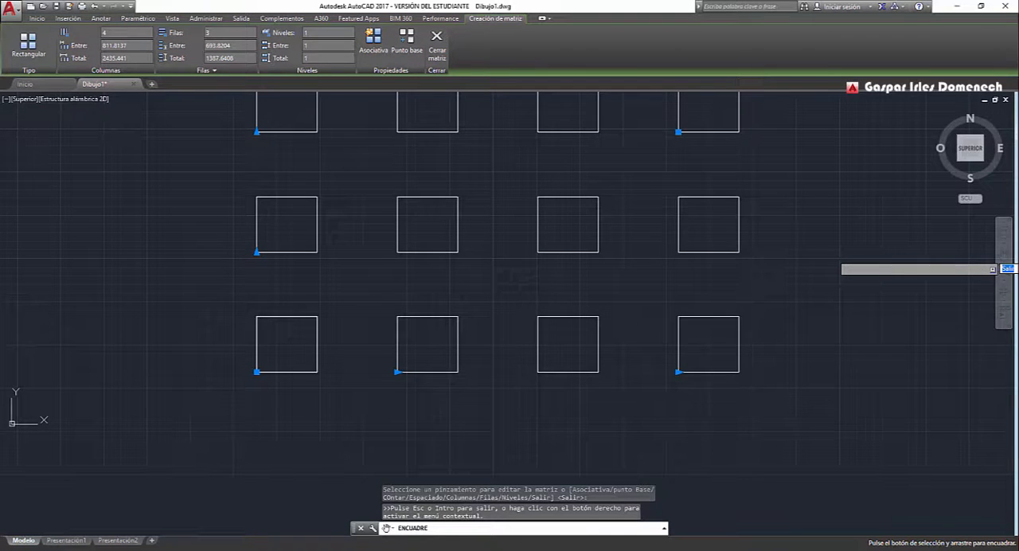
Review the row and column displacement diagram in 1.jpg and undo the rectangular array of the square.
{"action": "key", "text": "alt+Tab"}
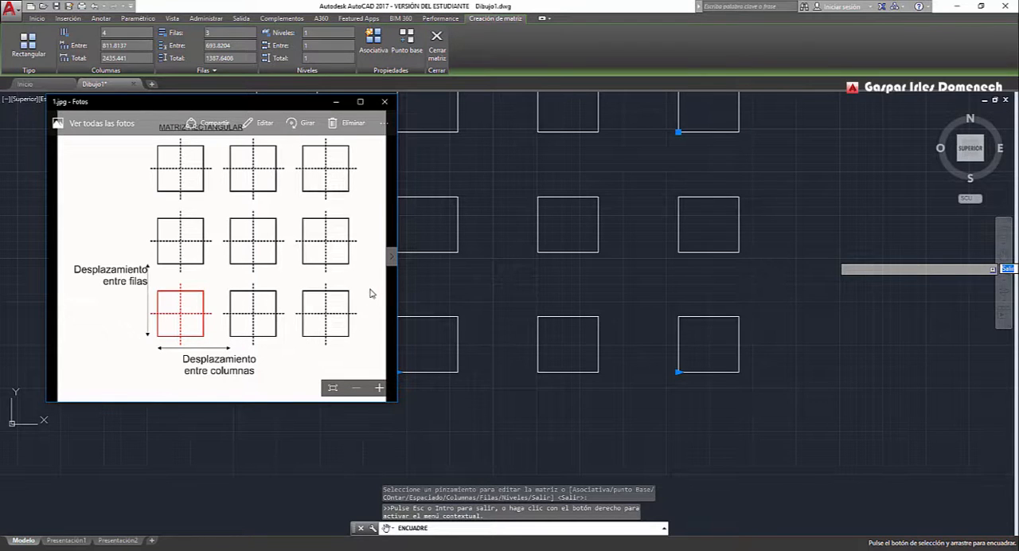
{"action": "left_click", "coordinate": [339, 101]}
{"action": "key", "text": "ctrl+z"}
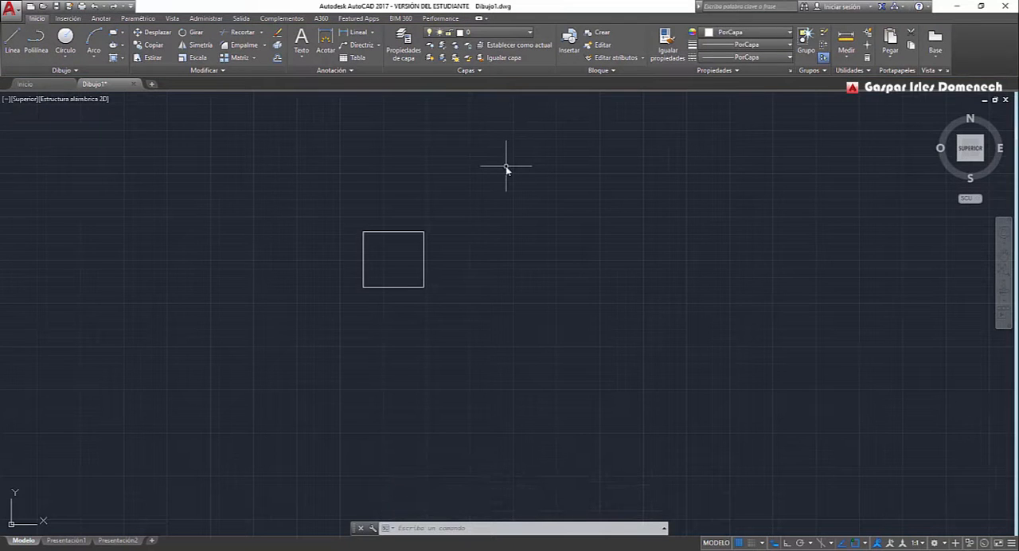
Create a polar array of the square around a centre point to its upper right, with 6 items filling 360 degrees.
{"action": "left_click", "coordinate": [255, 58]}
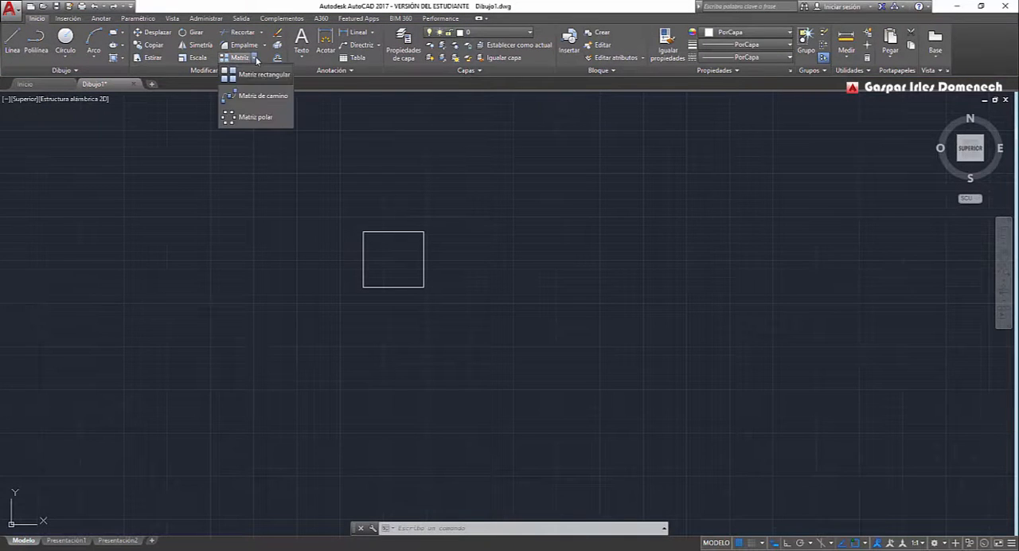
{"action": "left_click", "coordinate": [255, 118]}
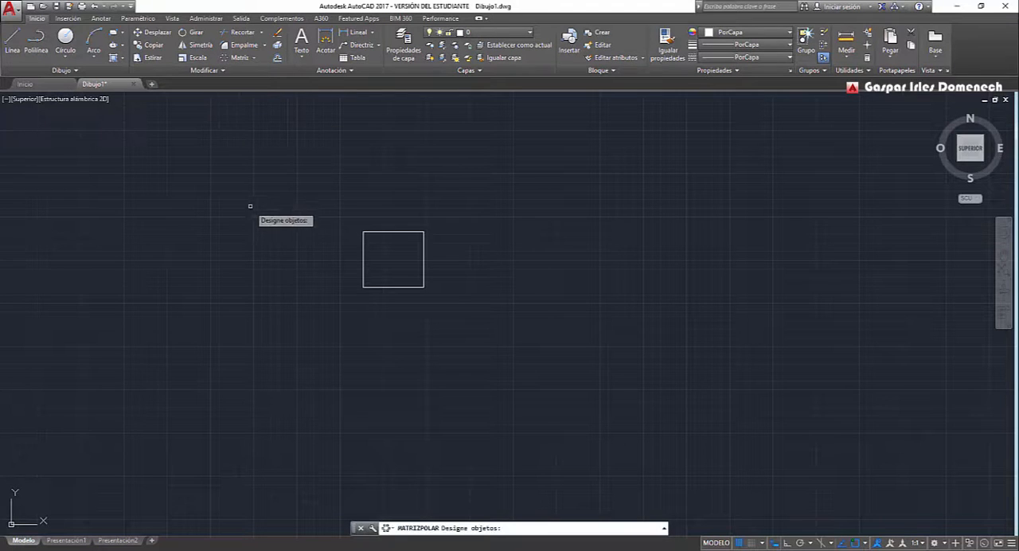
{"action": "left_click", "coordinate": [401, 549]}
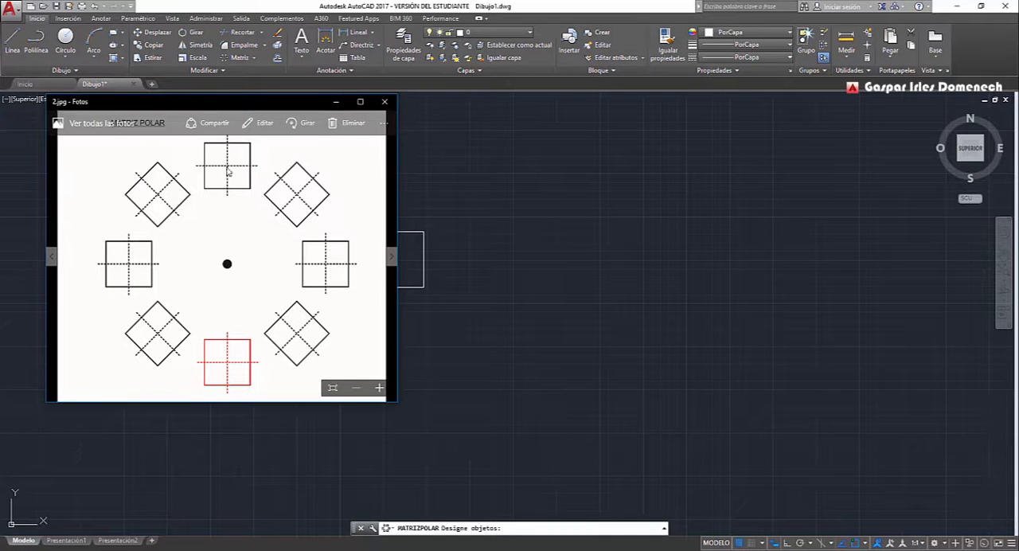
{"action": "left_click", "coordinate": [337, 102]}
{"action": "left_click", "coordinate": [407, 233]}
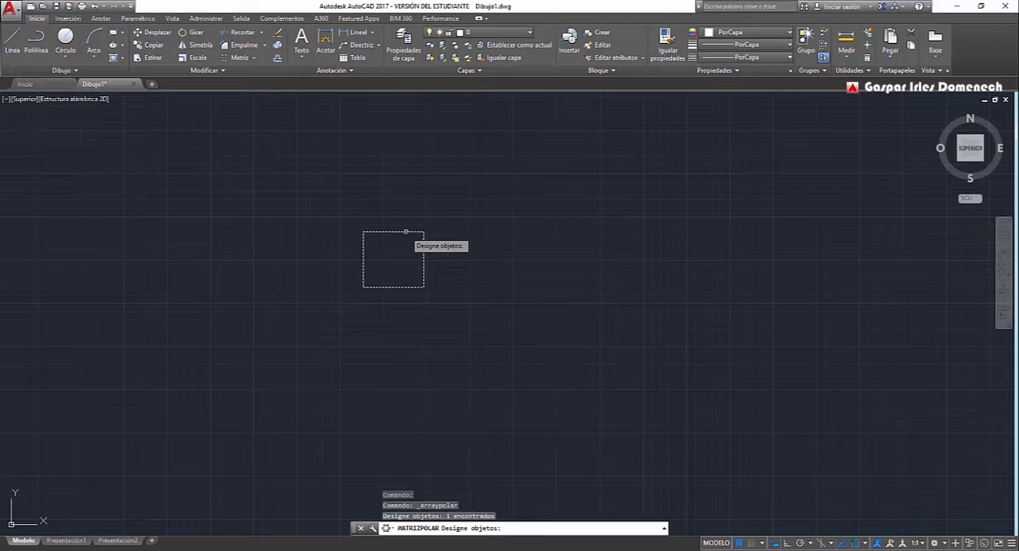
{"action": "key", "text": "Return"}
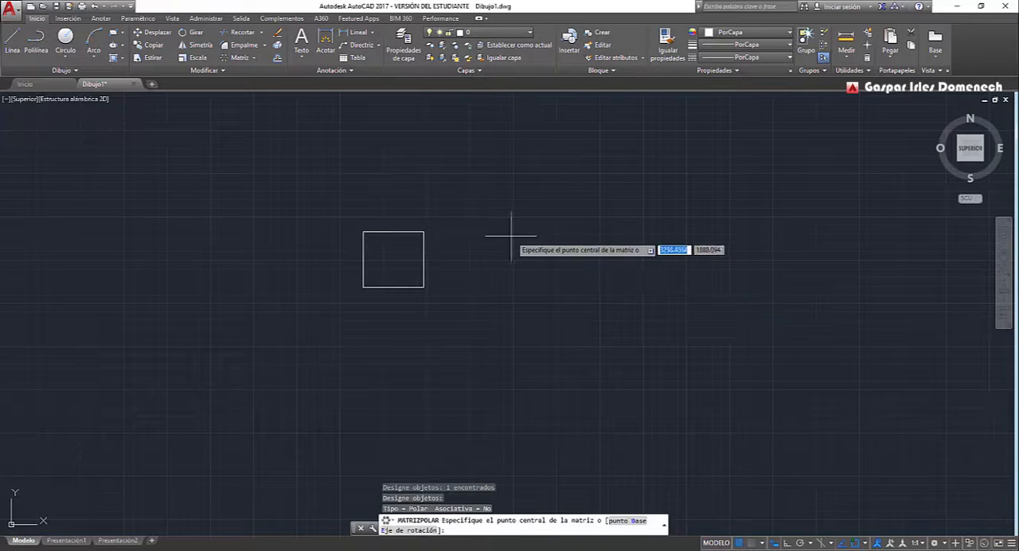
{"action": "left_click", "coordinate": [555, 129]}
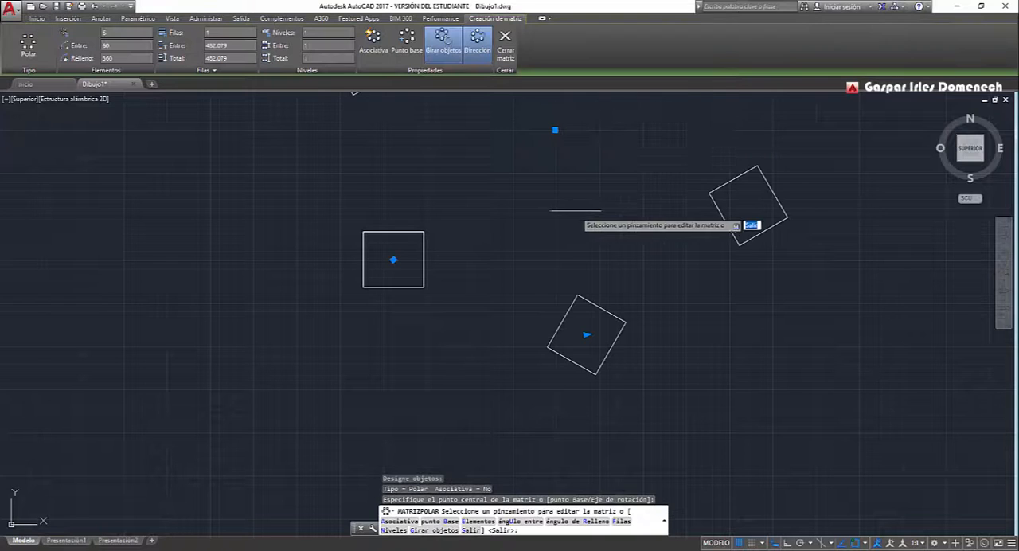
{"action": "left_click", "coordinate": [1005, 270]}
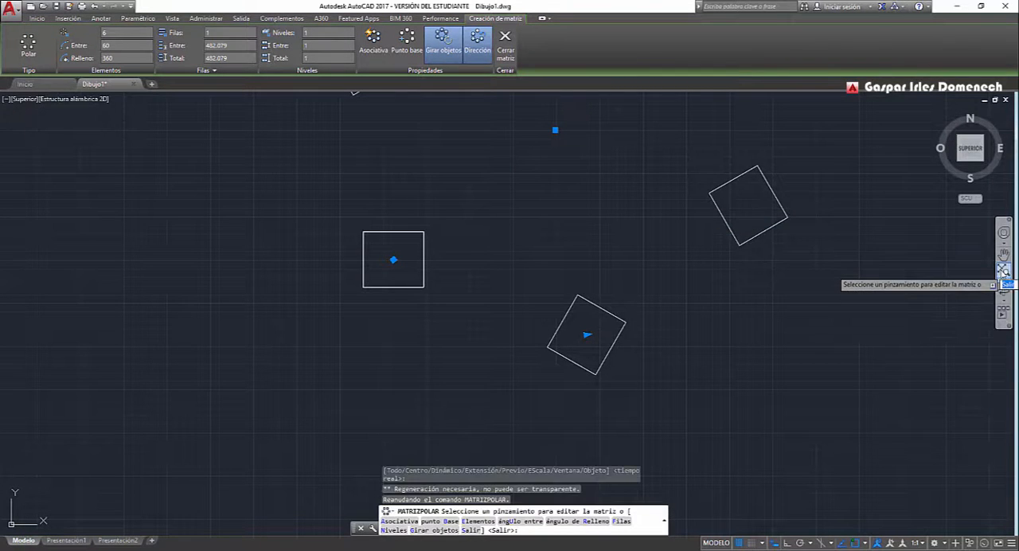
{"action": "left_click", "coordinate": [1004, 255]}
{"action": "scroll", "coordinate": [756, 187], "scroll_direction": "down", "scroll_amount": 3}
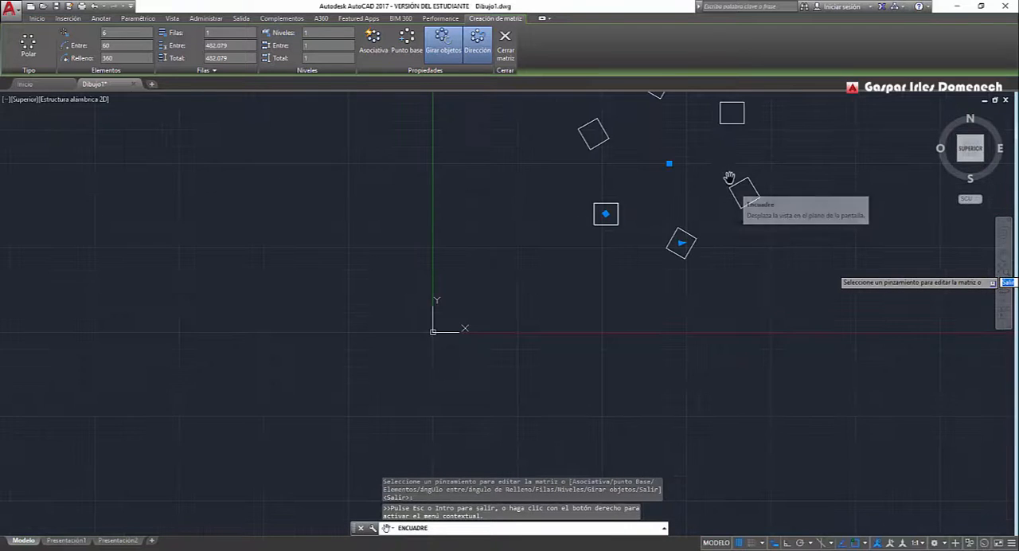
{"action": "left_click_drag", "start_coordinate": [789, 159], "coordinate": [654, 246]}
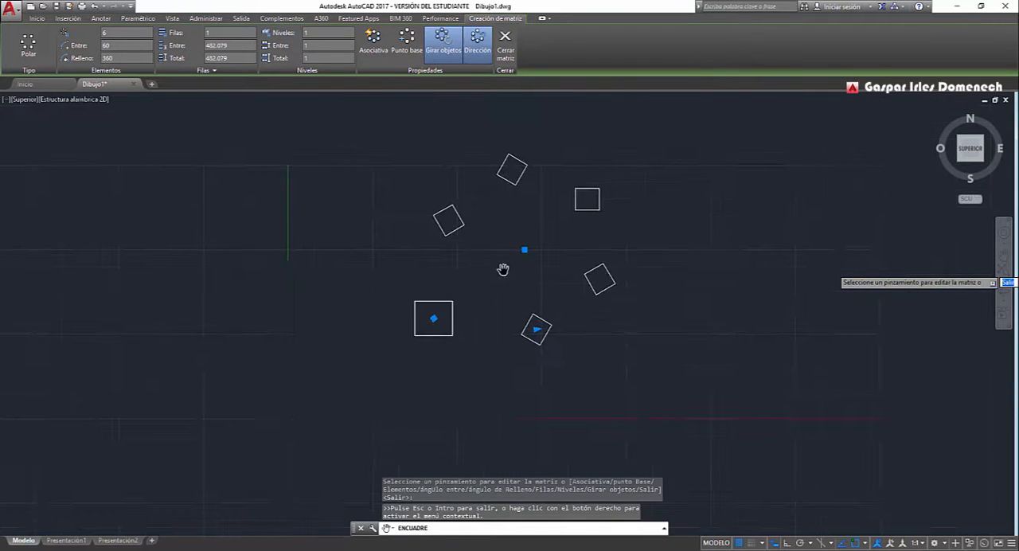
{"action": "scroll", "coordinate": [505, 268], "scroll_direction": "up", "scroll_amount": 2}
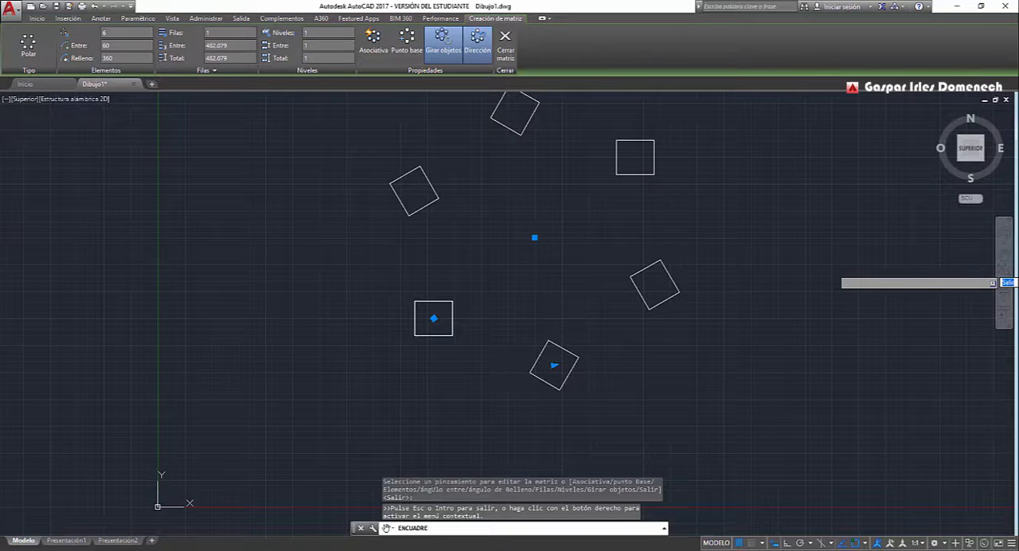
Review the polar array diagrams of the angle between items and the 360-degree fill in 3.jpg and 4.jpg, and return to AutoCAD.
{"action": "key", "text": "alt+Tab"}
{"action": "left_click", "coordinate": [391, 258]}
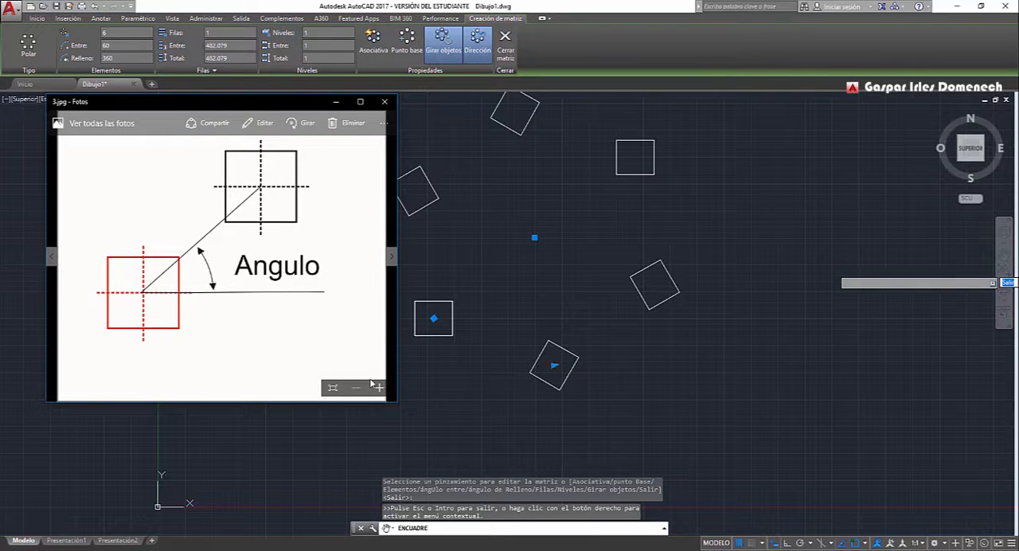
{"action": "left_click", "coordinate": [391, 258]}
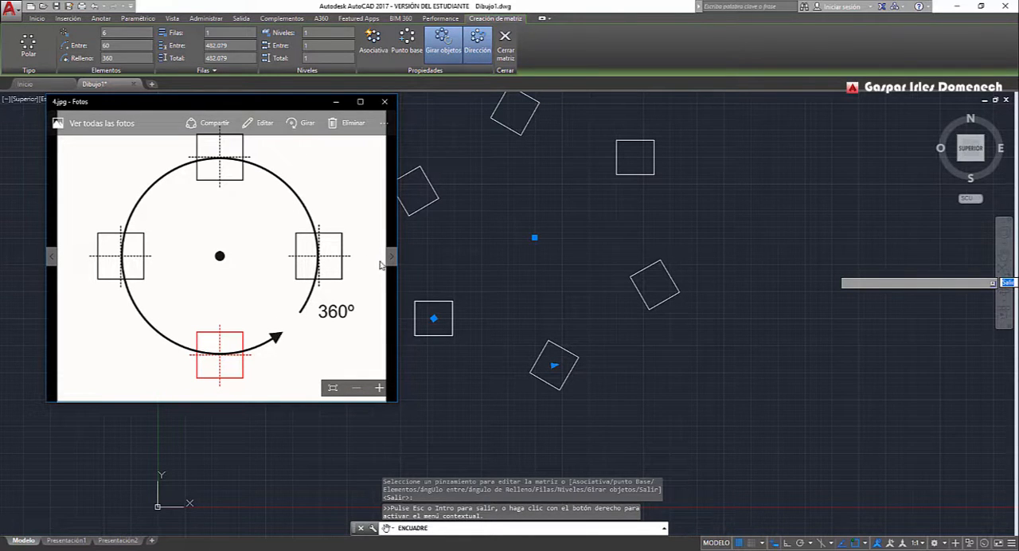
{"action": "middle_click", "coordinate": [603, 378]}
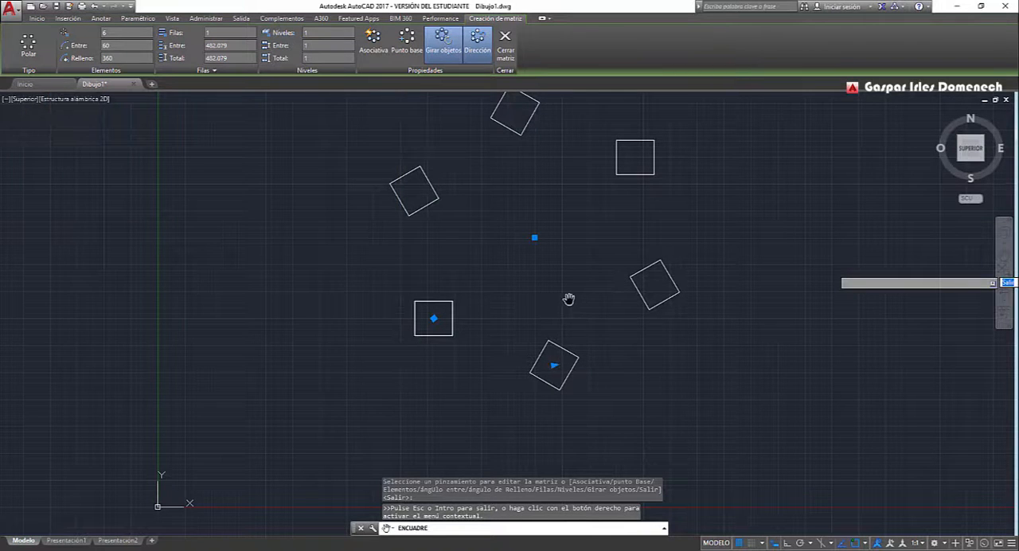
Try the angle-between-items grip of the polar array and move its base point to the upper-right corner of the original square.
{"action": "left_click", "coordinate": [554, 365]}
{"action": "left_click", "coordinate": [605, 334]}
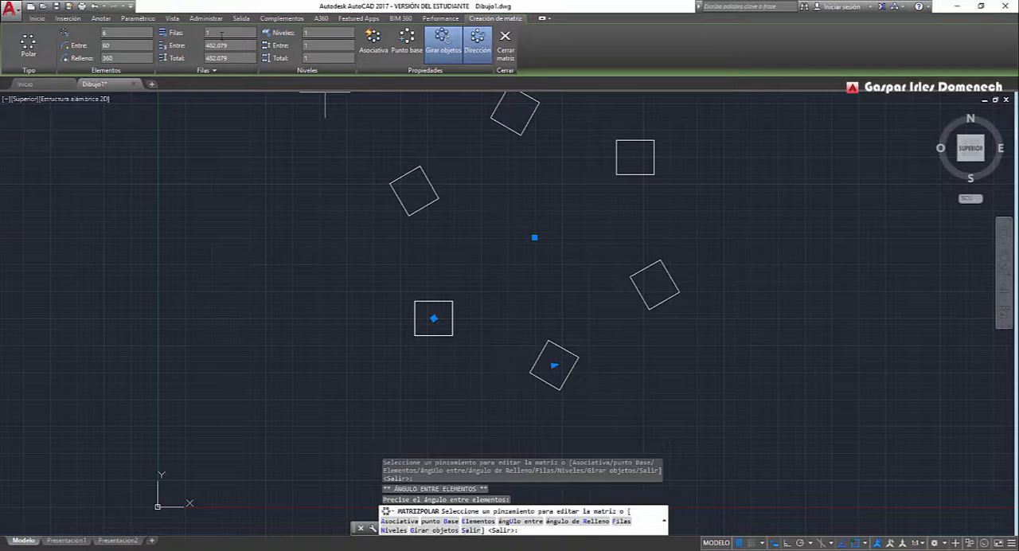
{"action": "left_click", "coordinate": [413, 48]}
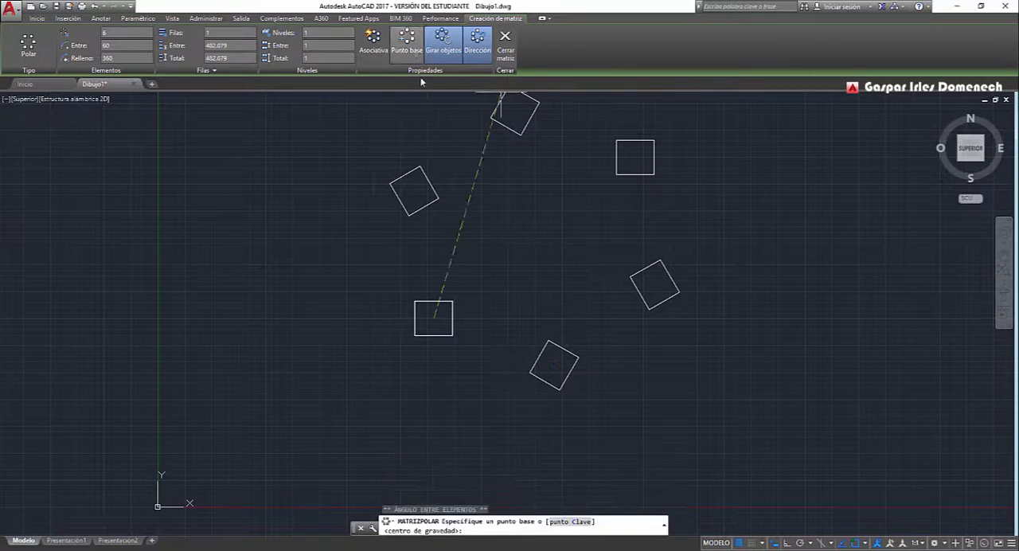
{"action": "left_click", "coordinate": [452, 302]}
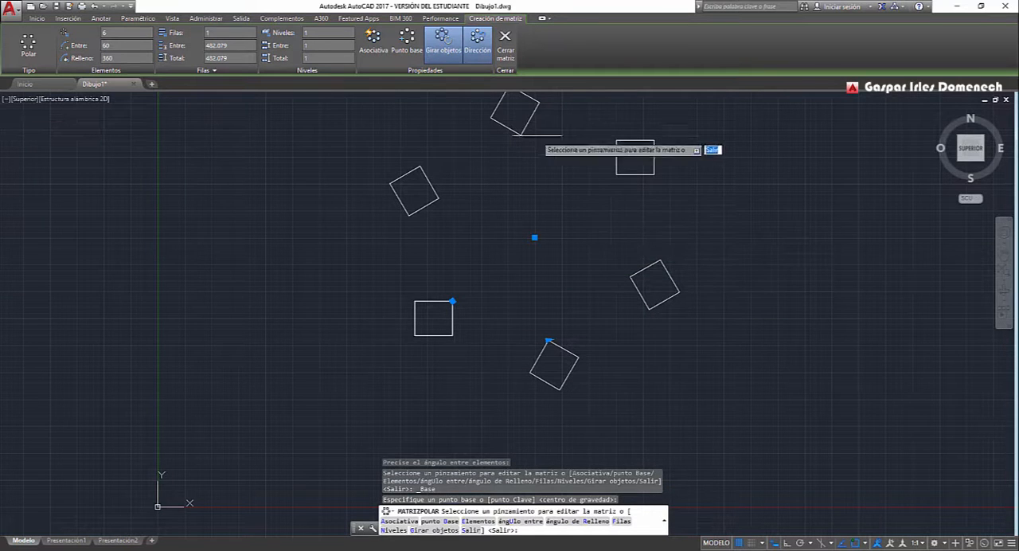
Try the polar array with item rotation off and its direction reversed, and restore both options.
{"action": "left_click", "coordinate": [444, 49]}
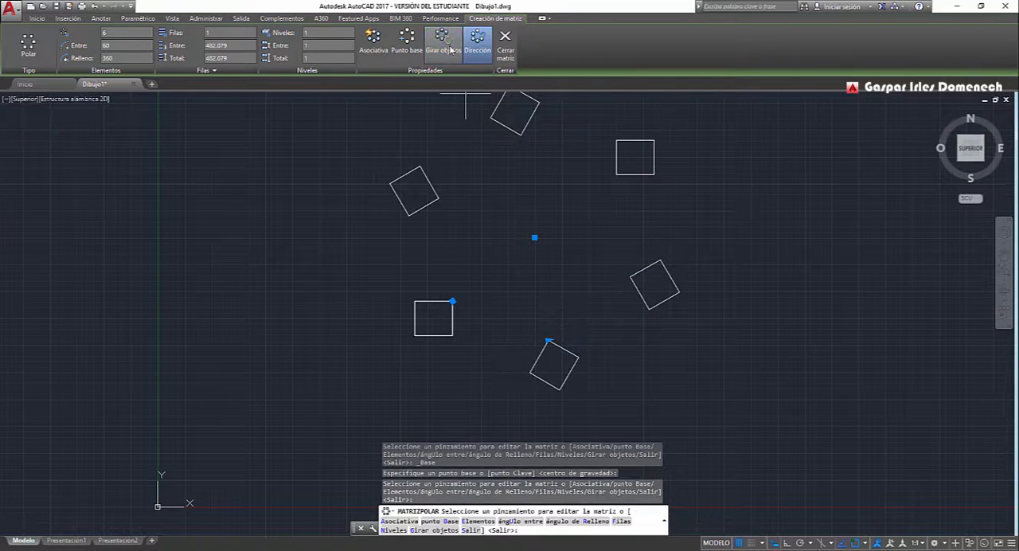
{"action": "left_click", "coordinate": [476, 46]}
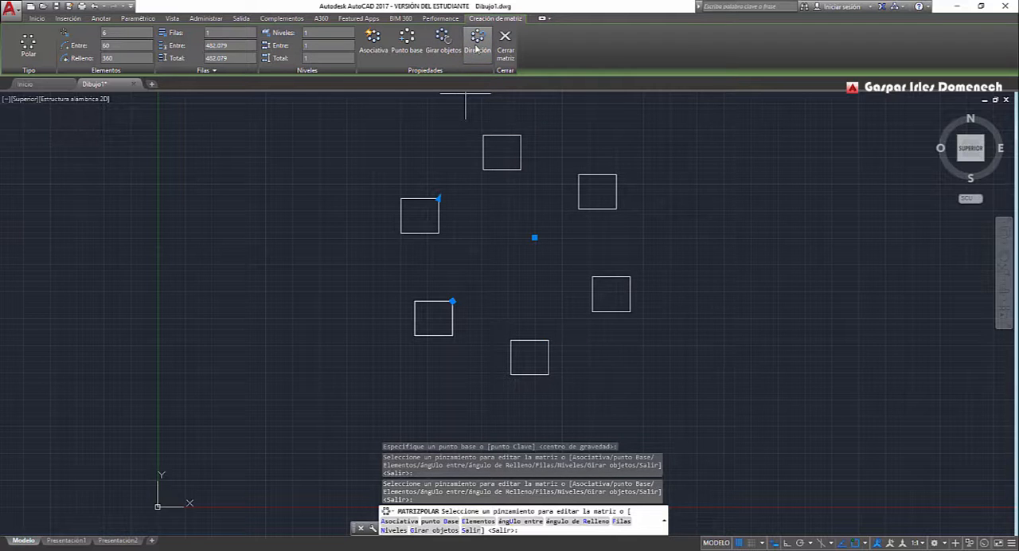
{"action": "left_click", "coordinate": [443, 46]}
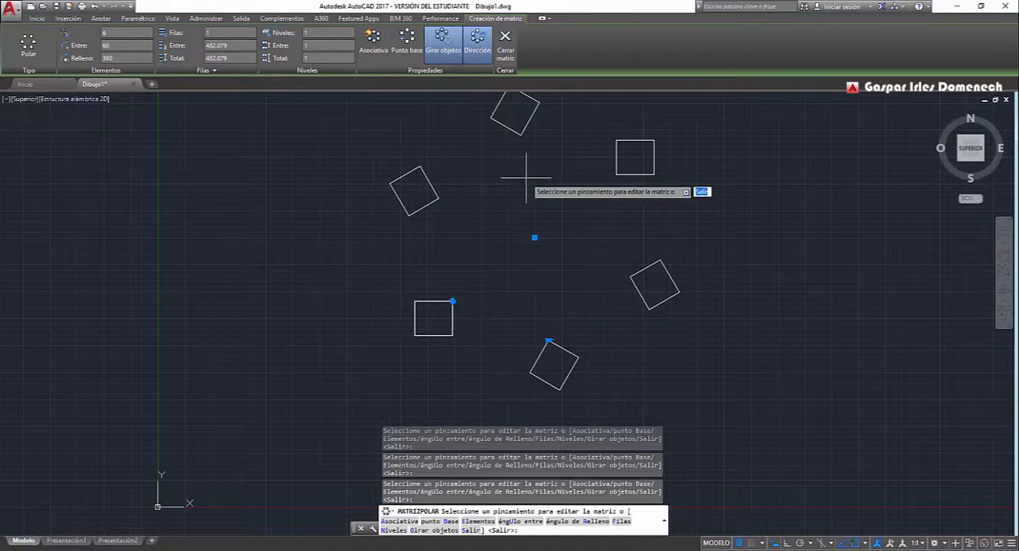
Finish the array and draw a circle of radius about 1004 from its centre, passing through the squares' inner corners.
{"action": "left_click", "coordinate": [43, 18]}
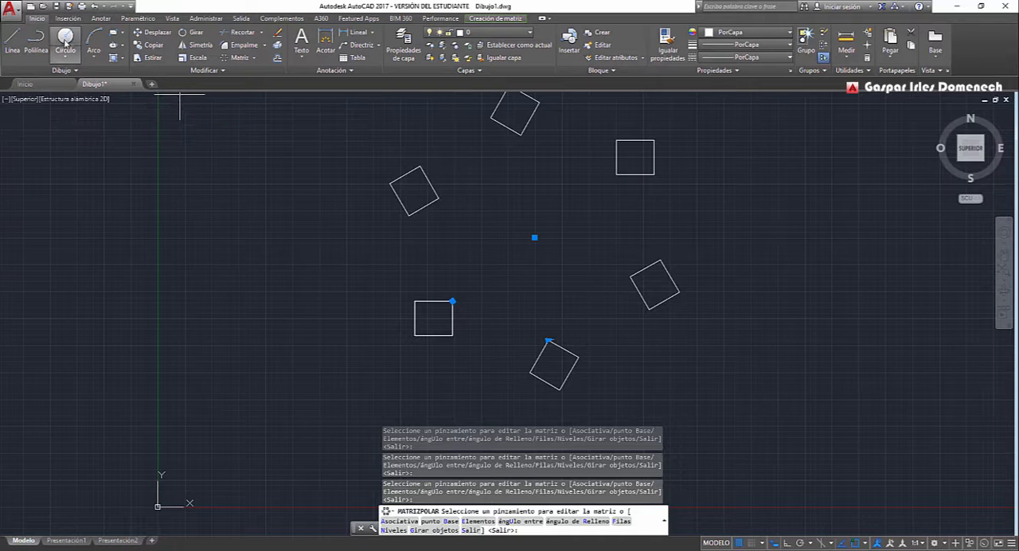
{"action": "left_click", "coordinate": [65, 38]}
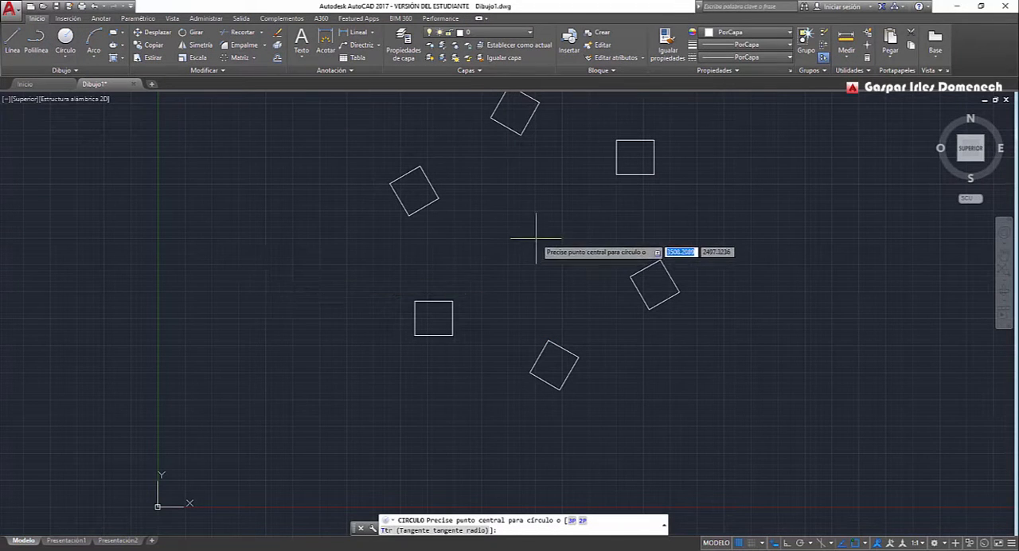
{"action": "left_click", "coordinate": [536, 238]}
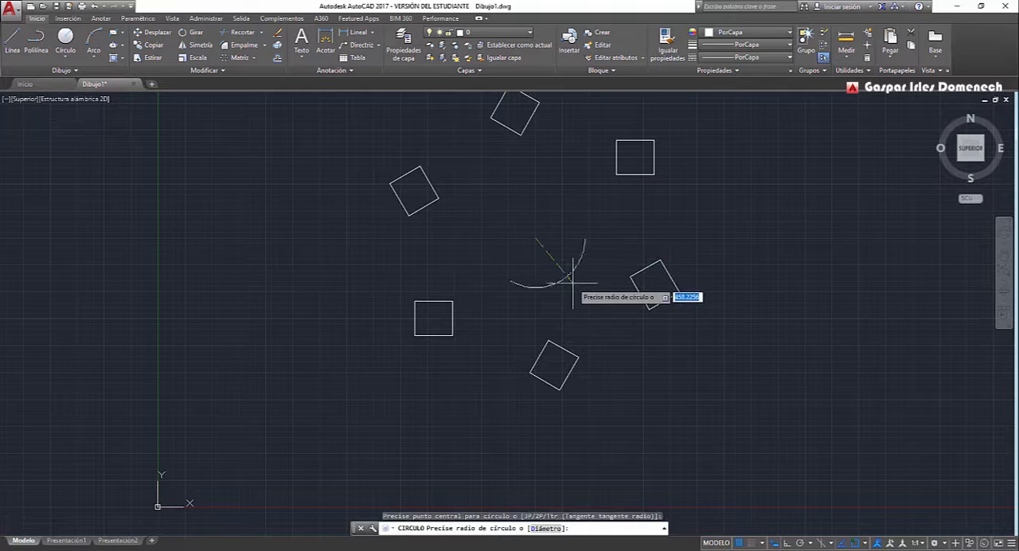
{"action": "left_click", "coordinate": [612, 317]}
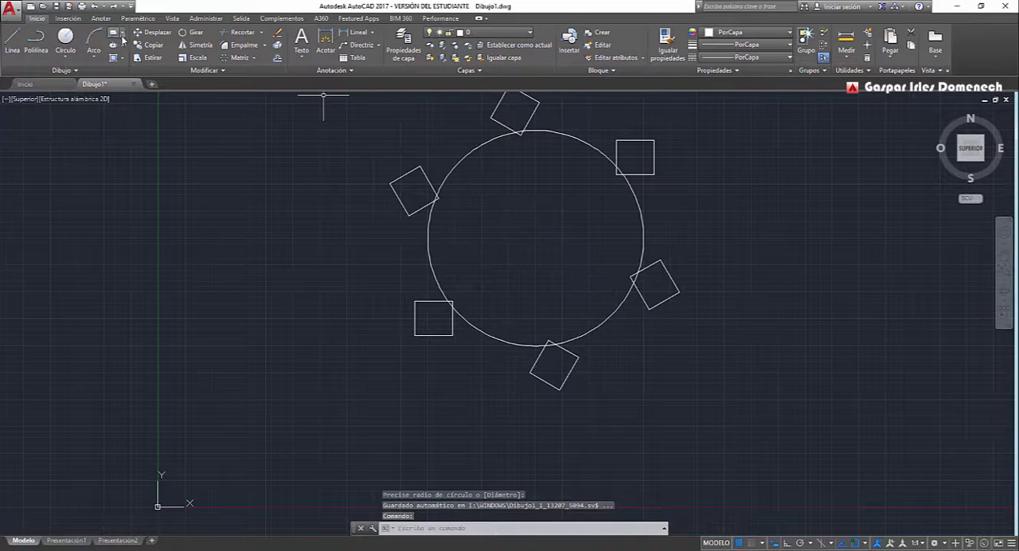
Select each of the six arrayed squares around the circle individually to check whether they are separate objects.
{"action": "left_click", "coordinate": [415, 331]}
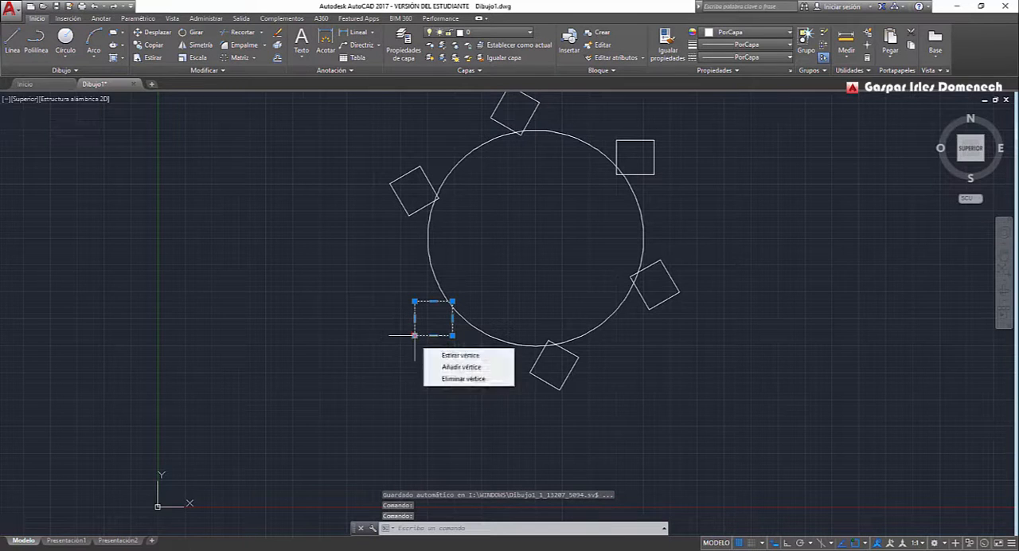
{"action": "left_click", "coordinate": [552, 382]}
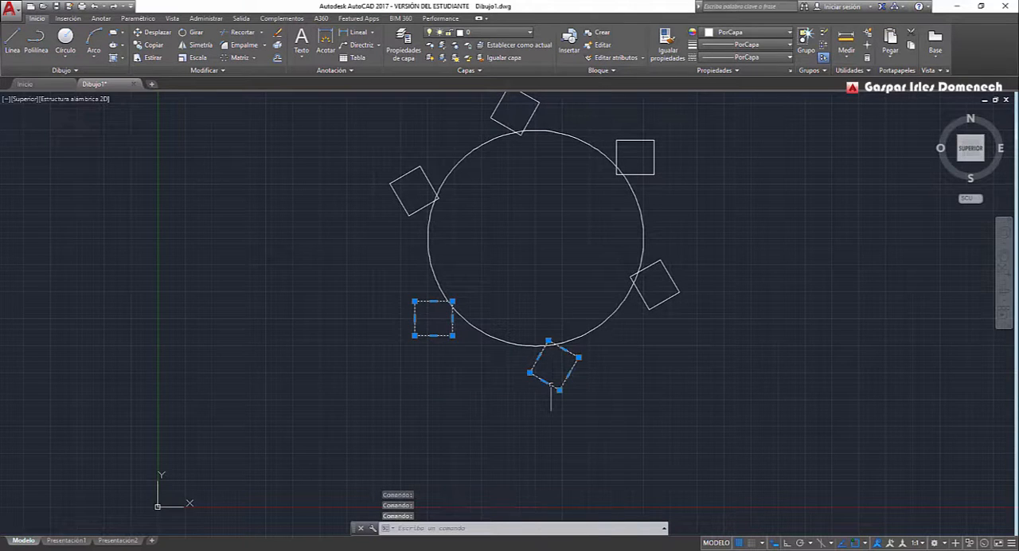
{"action": "left_click", "coordinate": [656, 306]}
{"action": "left_click", "coordinate": [643, 174]}
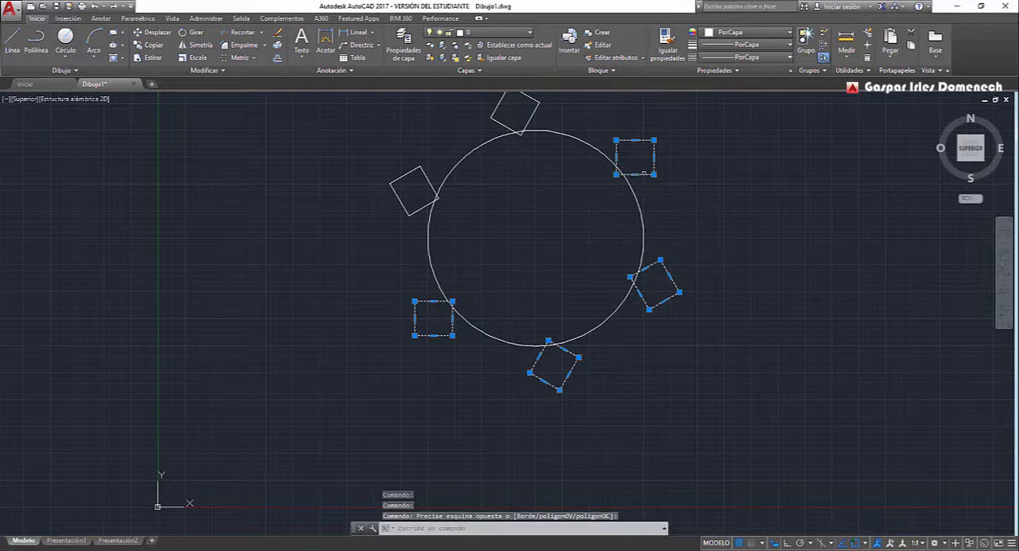
{"action": "left_click", "coordinate": [511, 128]}
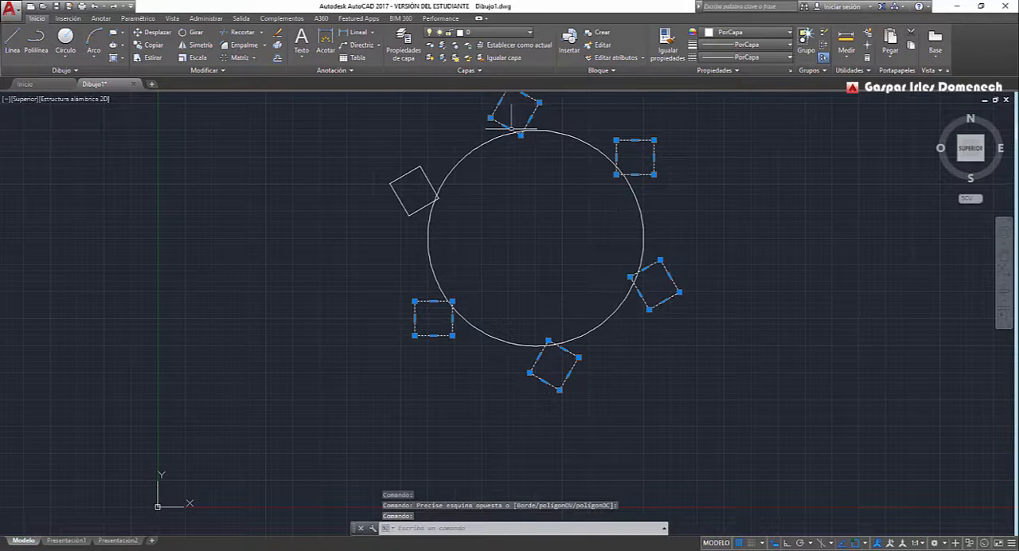
{"action": "left_click", "coordinate": [427, 178]}
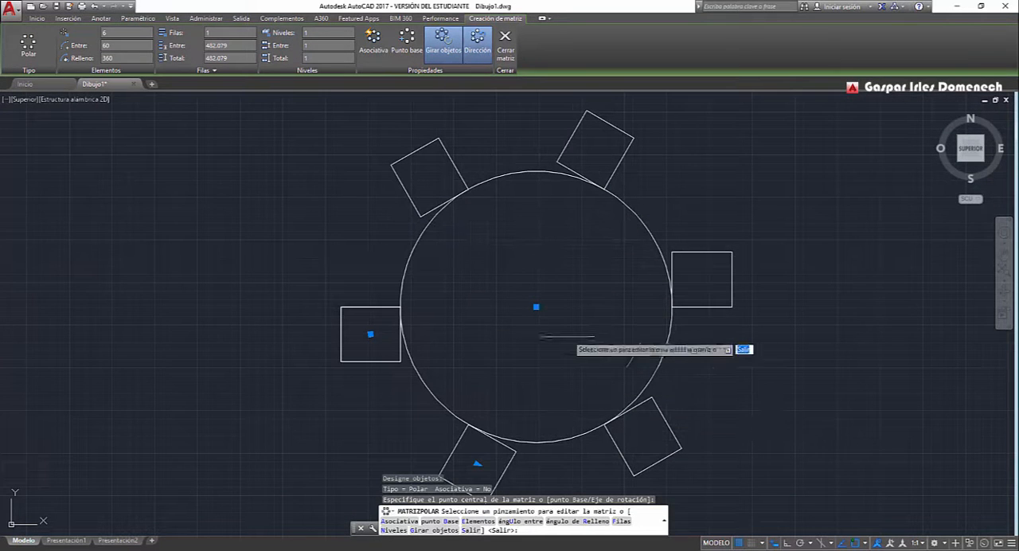
Set the polar array's base point to the square's upper-right corner on the circle and the angle between items to 44 degrees.
{"action": "left_click", "coordinate": [406, 43]}
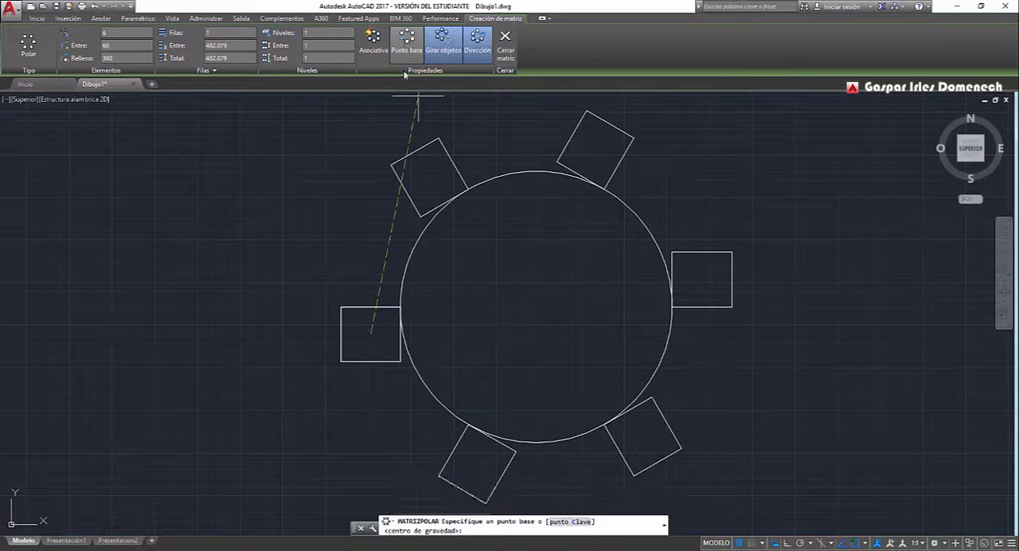
{"action": "left_click", "coordinate": [400, 307]}
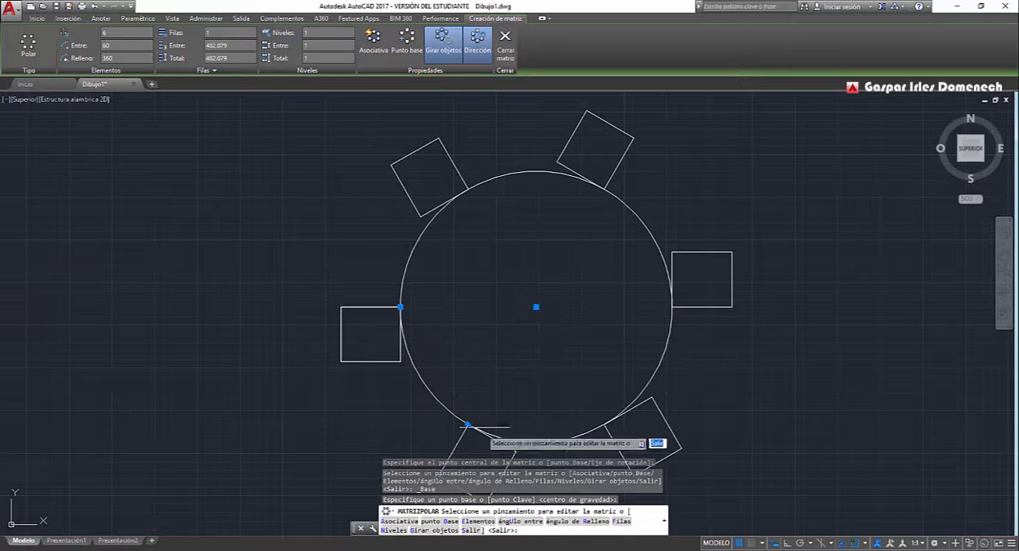
{"action": "left_click", "coordinate": [469, 424]}
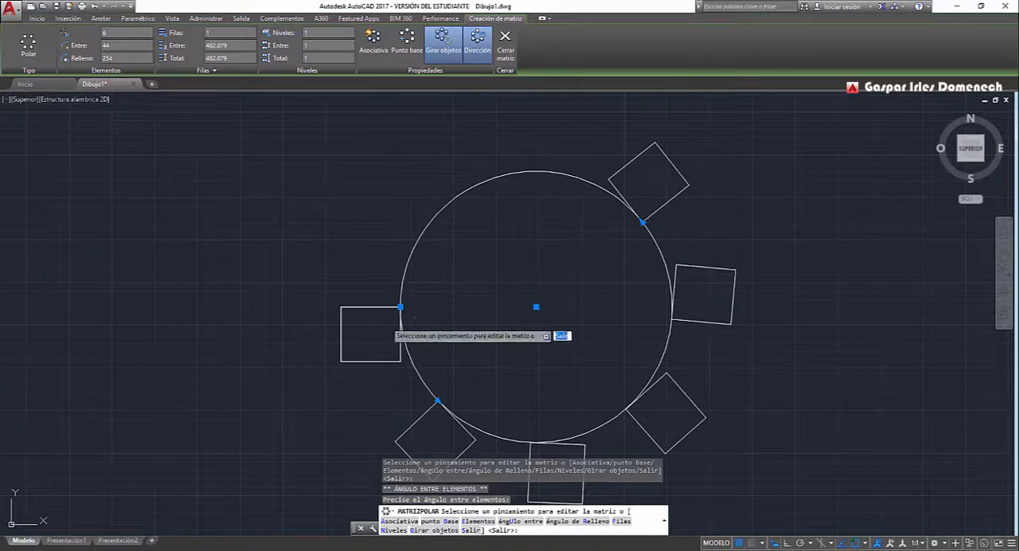
Undo the polar array and recreate it from the square around the circle's centre, with 6 items filling 360 degrees.
{"action": "left_click", "coordinate": [94, 7]}
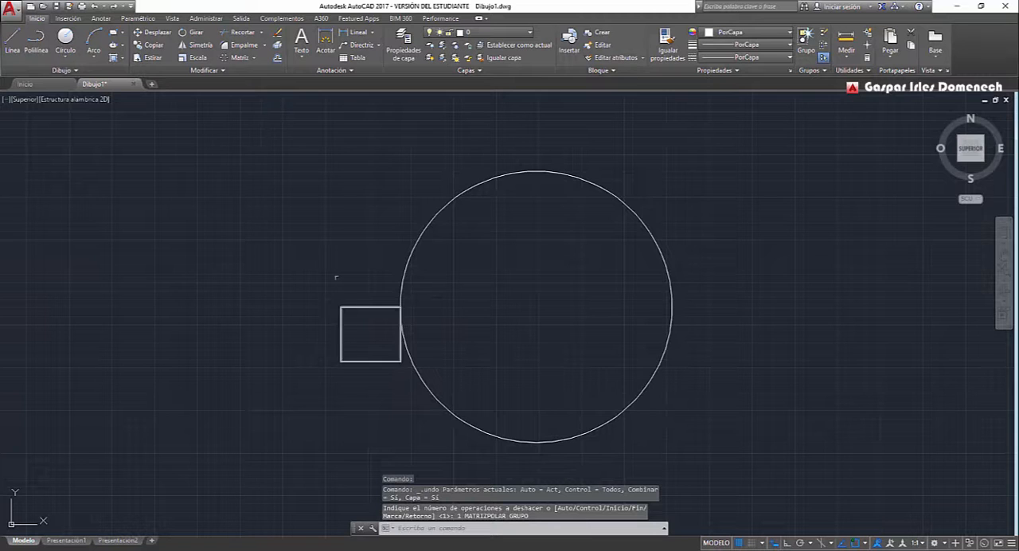
{"action": "left_click", "coordinate": [237, 57]}
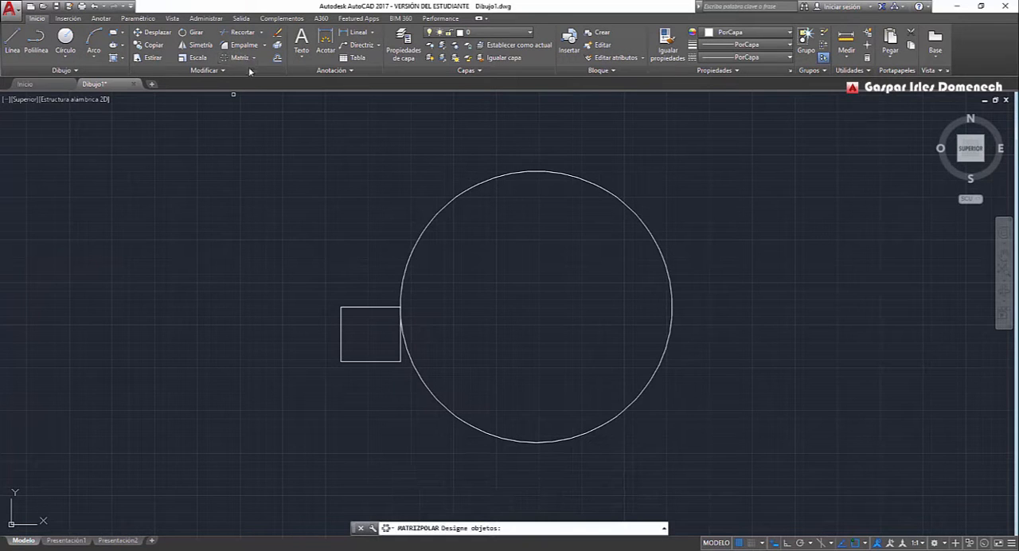
{"action": "left_click", "coordinate": [365, 307]}
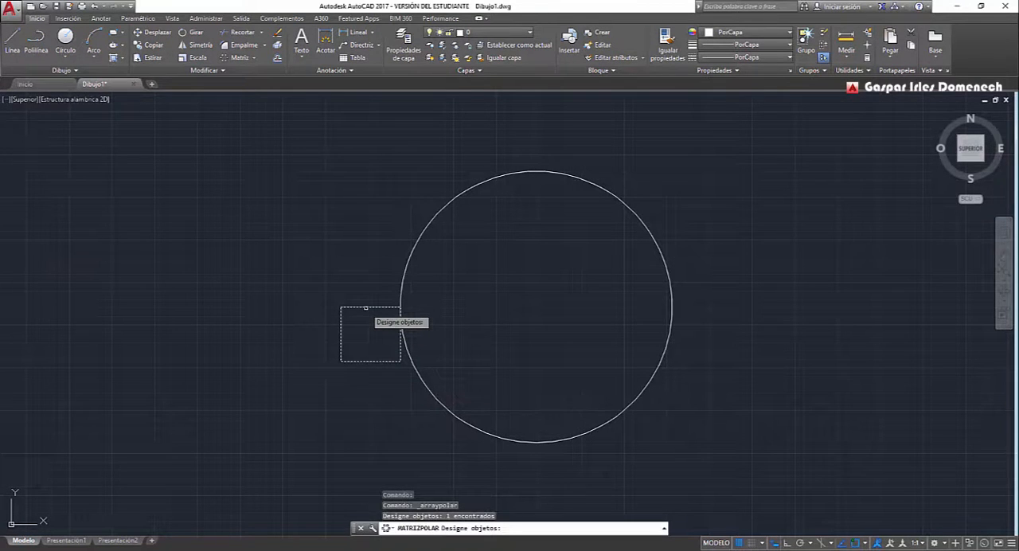
{"action": "key", "text": "Return"}
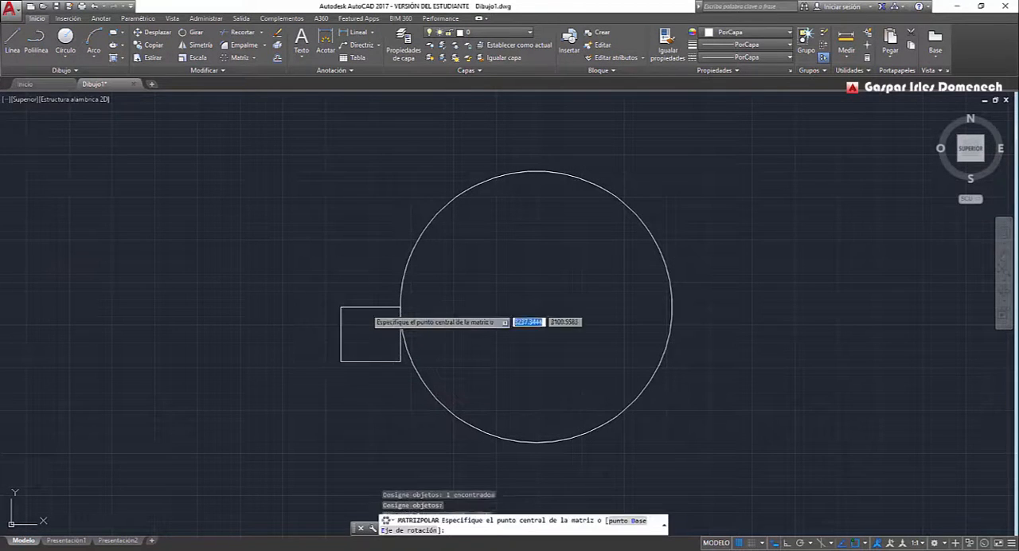
{"action": "left_click", "coordinate": [536, 307]}
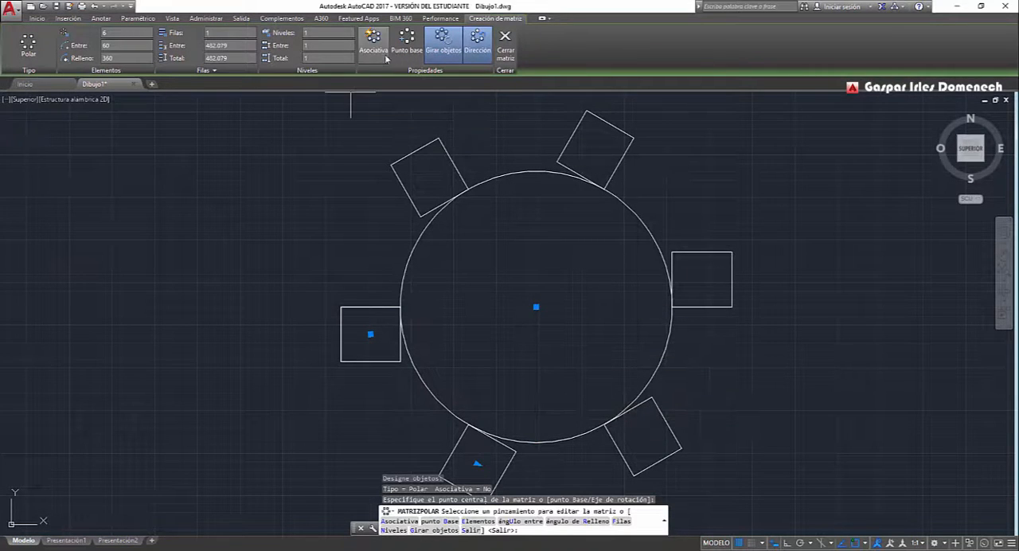
Toggle item rotation off and back on, reverse the polar array's direction, and finish the array.
{"action": "left_click", "coordinate": [452, 48]}
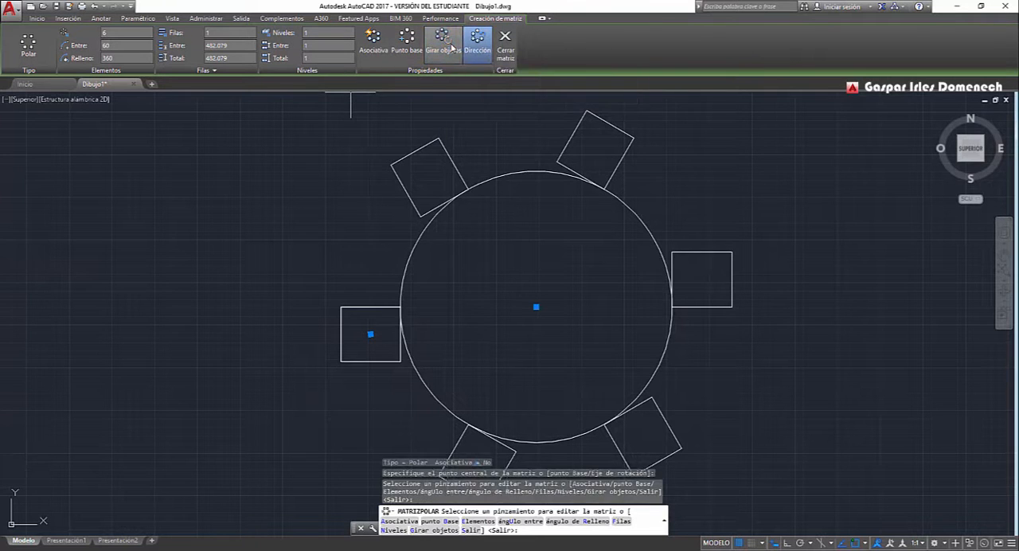
{"action": "left_click", "coordinate": [452, 48]}
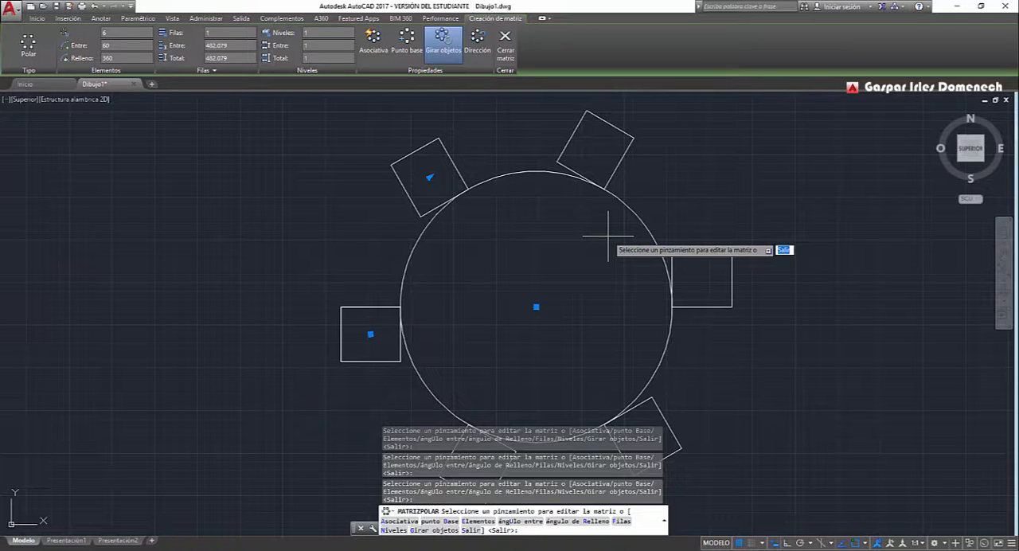
{"action": "key", "text": "Return"}
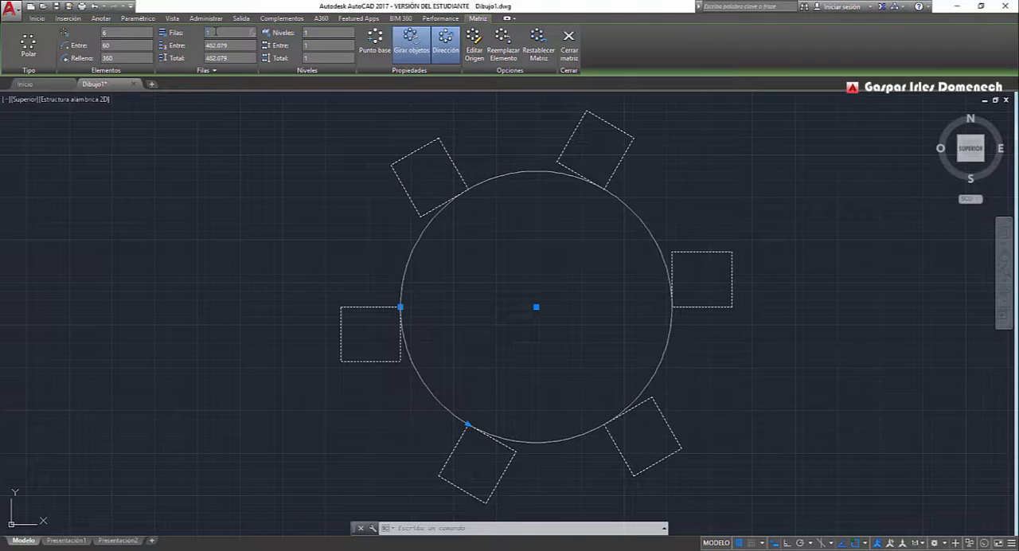
Set the number of rows of the selected polar array around the circle to 3.
{"action": "left_click", "coordinate": [214, 33]}
{"action": "type", "text": "3"}
{"action": "key", "text": "Return"}
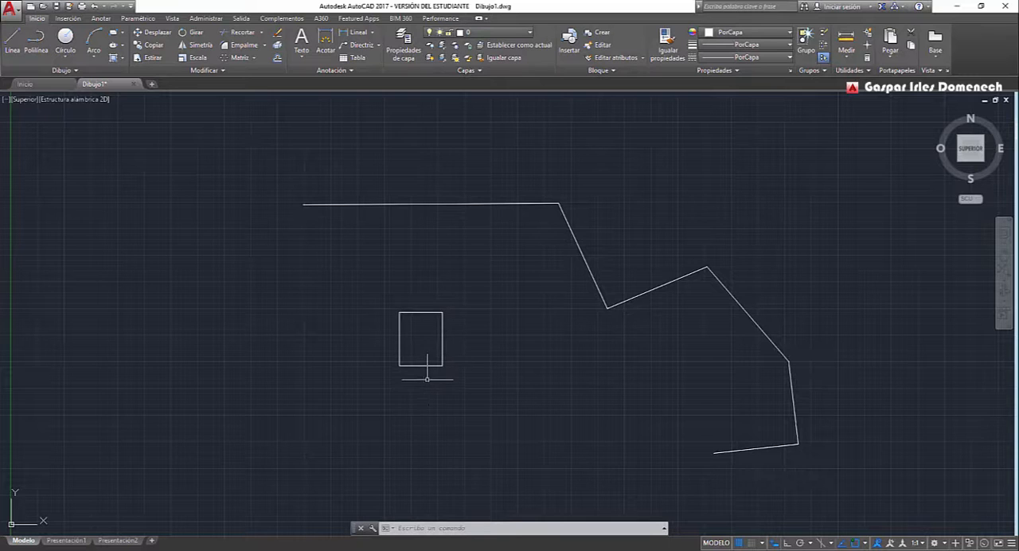
Create a path array of the rectangle along the open polyline, using the polyline's left end as the start.
{"action": "left_click", "coordinate": [254, 57]}
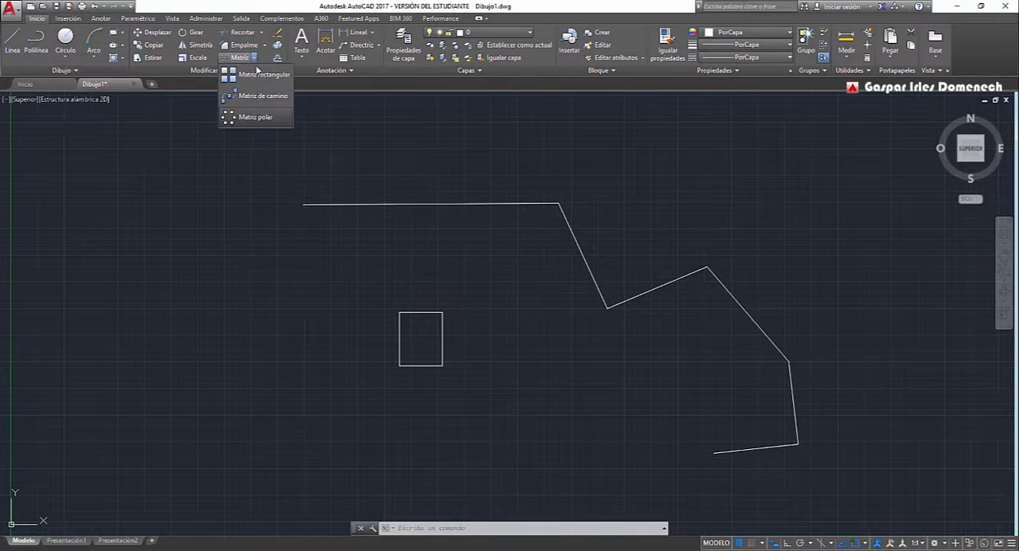
{"action": "left_click", "coordinate": [255, 96]}
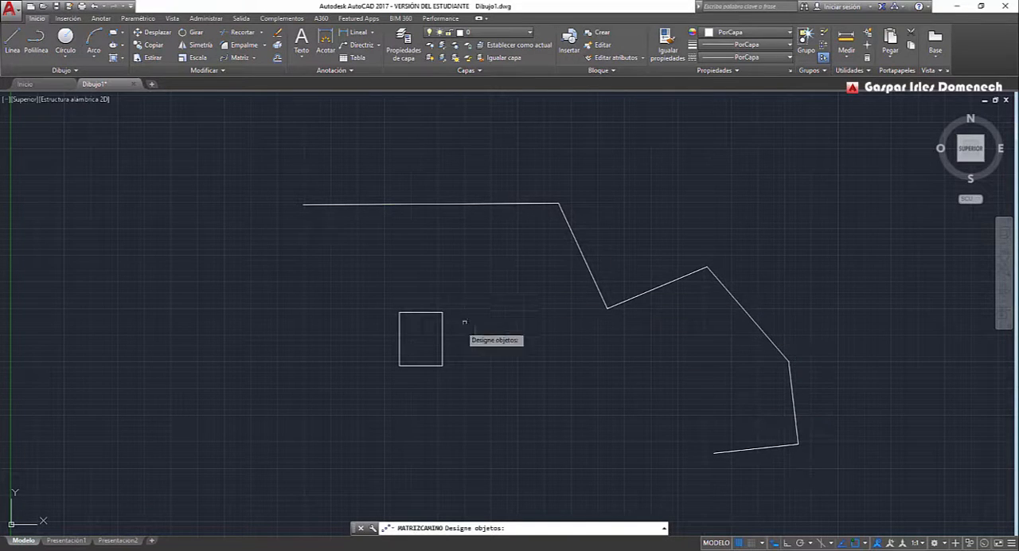
{"action": "left_click", "coordinate": [427, 313]}
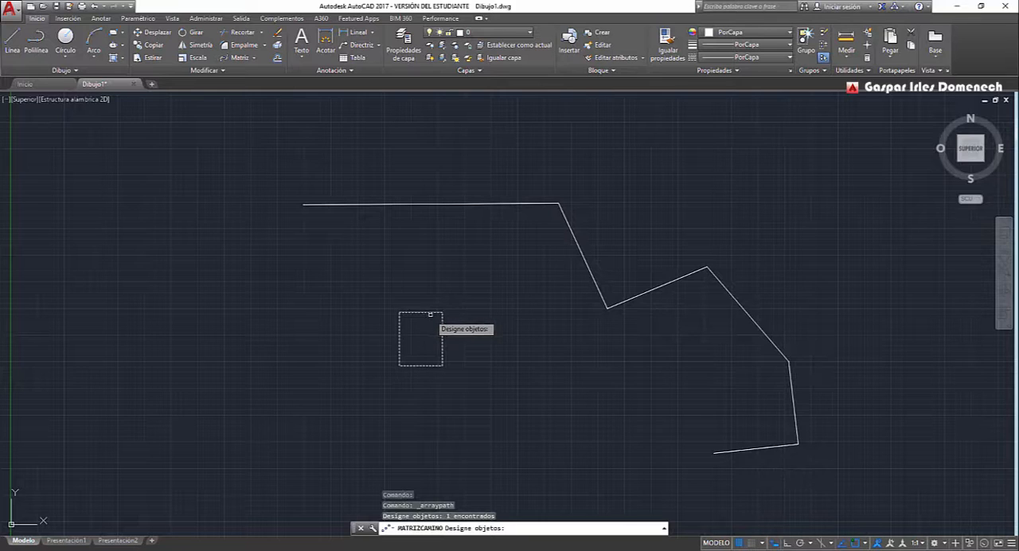
{"action": "key", "text": "Return"}
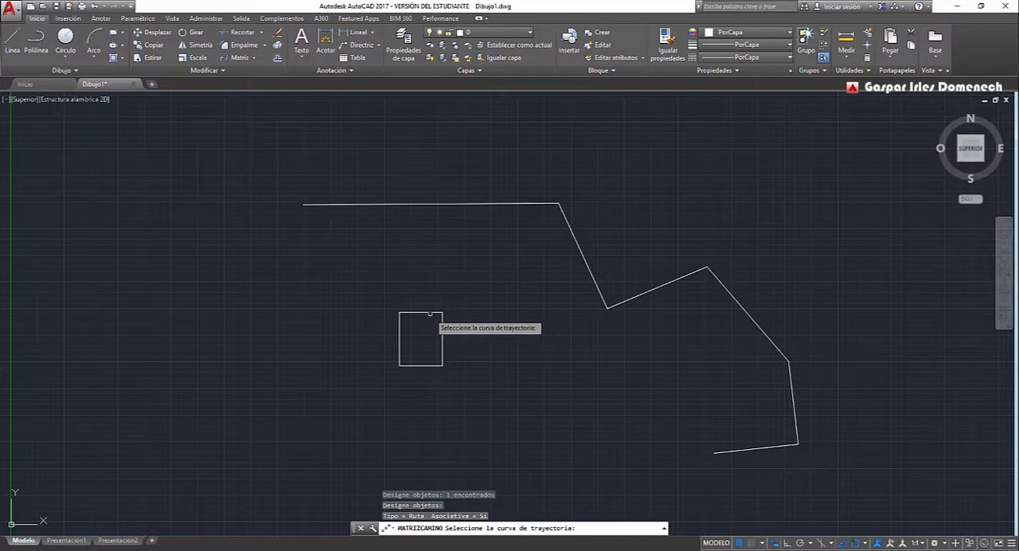
{"action": "left_click", "coordinate": [339, 205]}
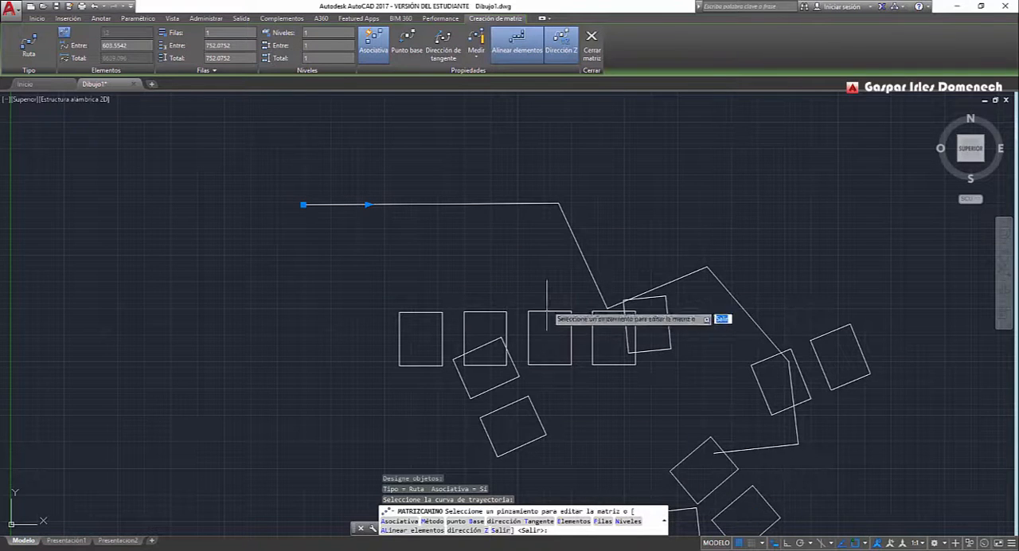
Set the path array's base point to the upper-right corner of the source rectangle.
{"action": "left_click", "coordinate": [412, 54]}
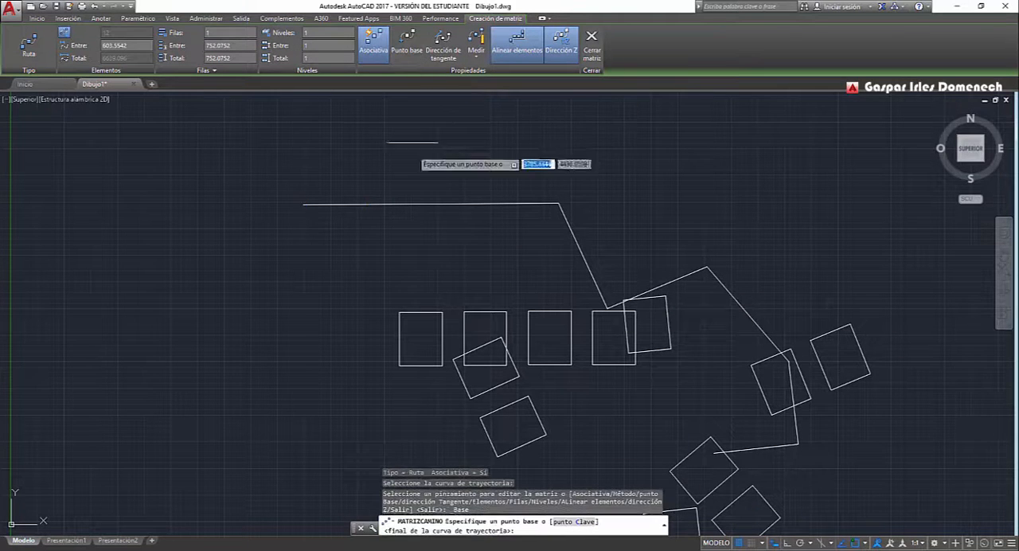
{"action": "left_click", "coordinate": [435, 314]}
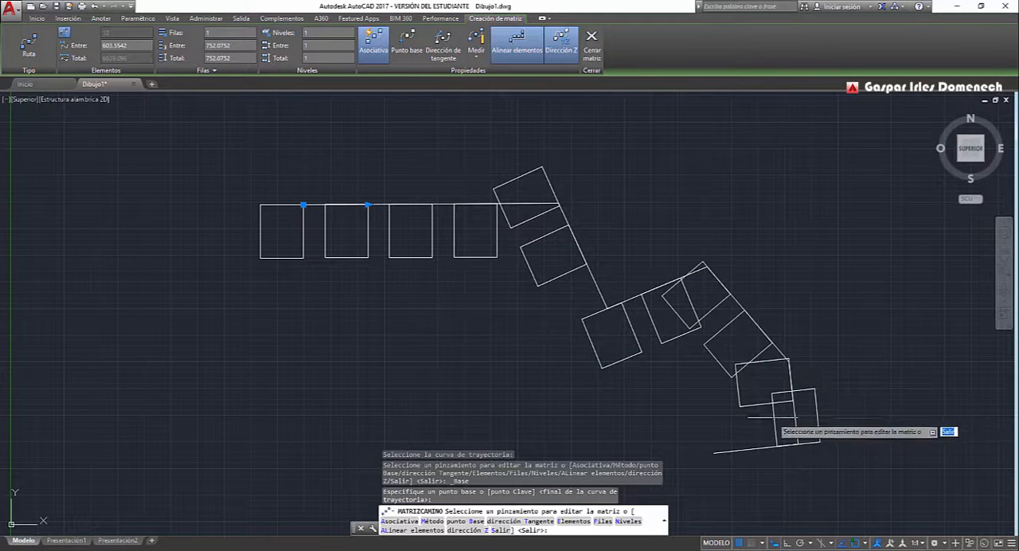
Try the tangent direction option without defining a vector, and turn off item alignment and Z direction for the path array.
{"action": "left_click", "coordinate": [437, 50]}
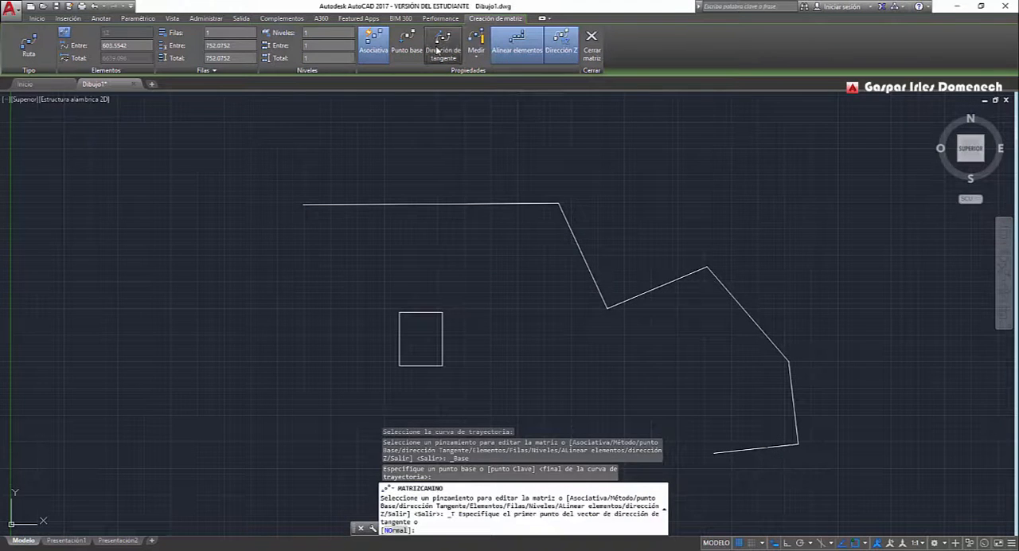
{"action": "left_click", "coordinate": [434, 53]}
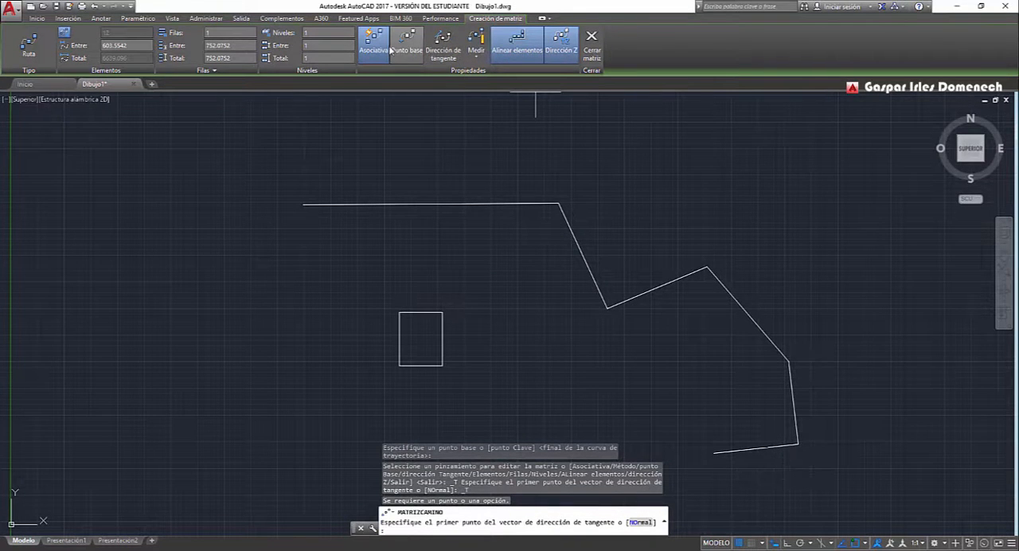
{"action": "left_click", "coordinate": [517, 53]}
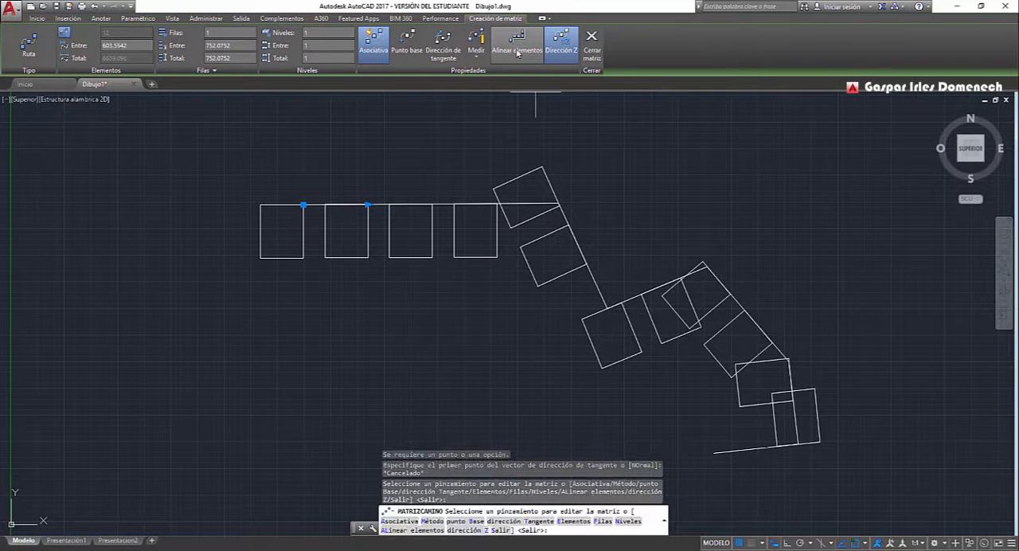
{"action": "left_click", "coordinate": [530, 52]}
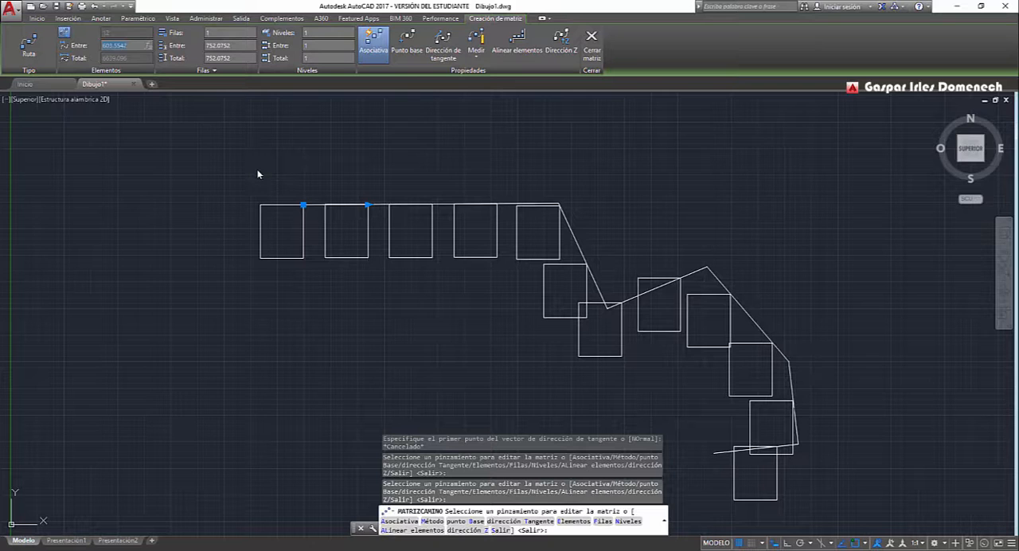
Set the path array's item spacing to 400 and its number of rows to 5.
{"action": "type", "text": "400"}
{"action": "key", "text": "Return"}
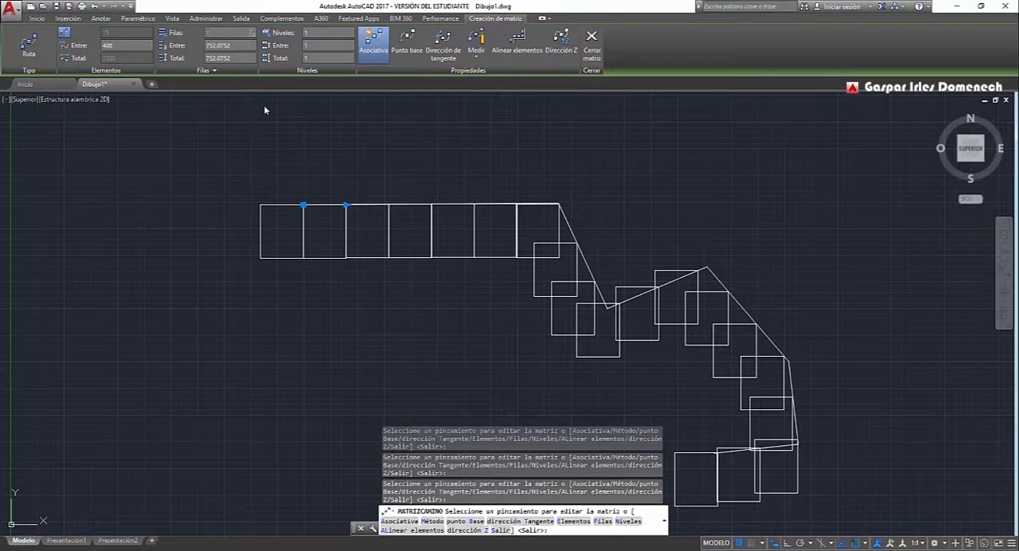
{"action": "key", "text": "Return"}
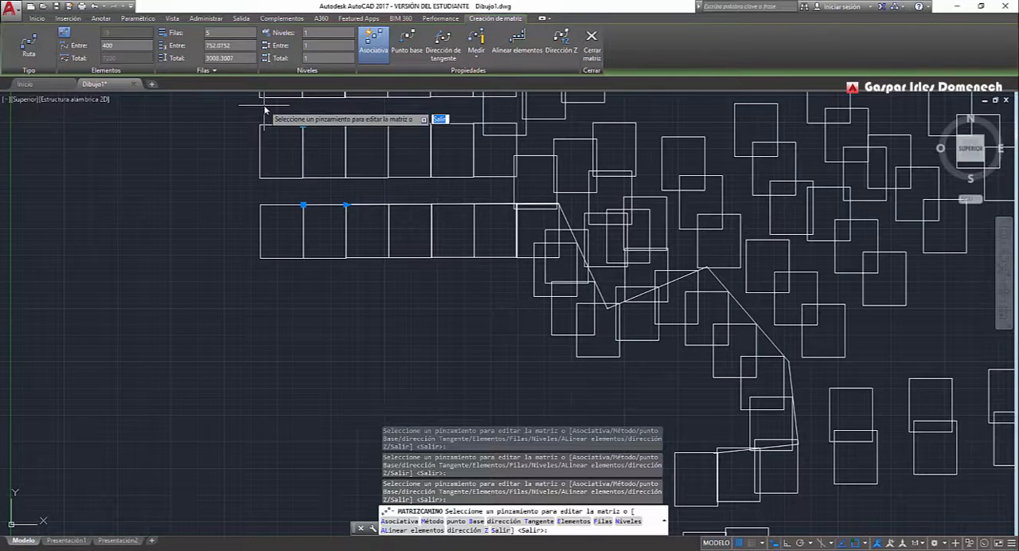